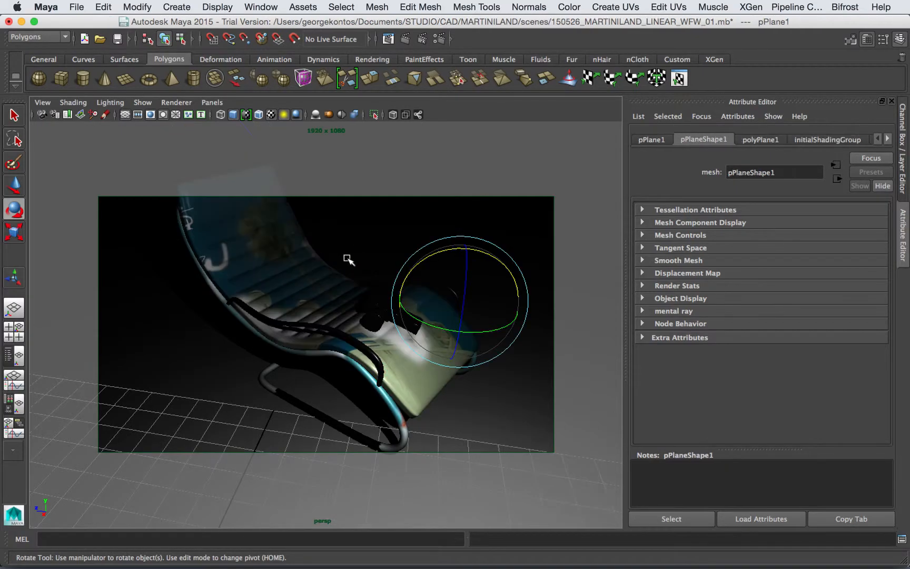
# Step: Select the chair tubes pCylinder4 and pCylinder5 and orbit around the chair
pyautogui.click(330, 274)
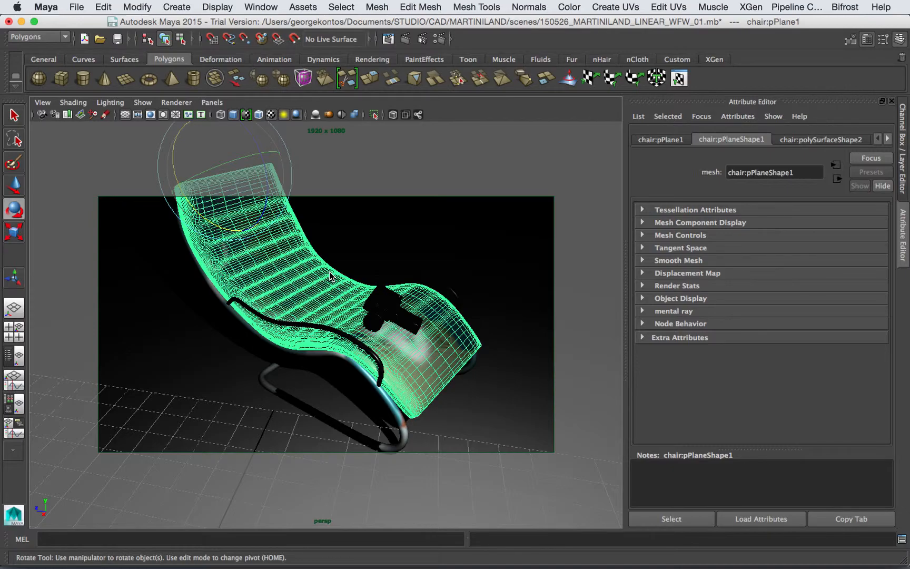
pyautogui.click(331, 329)
pyautogui.click(441, 287)
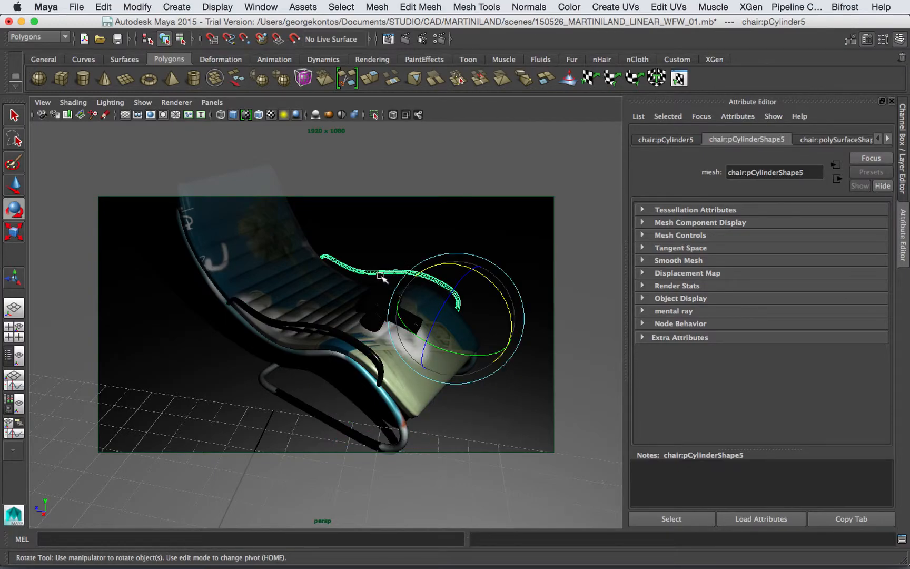
pyautogui.click(318, 327)
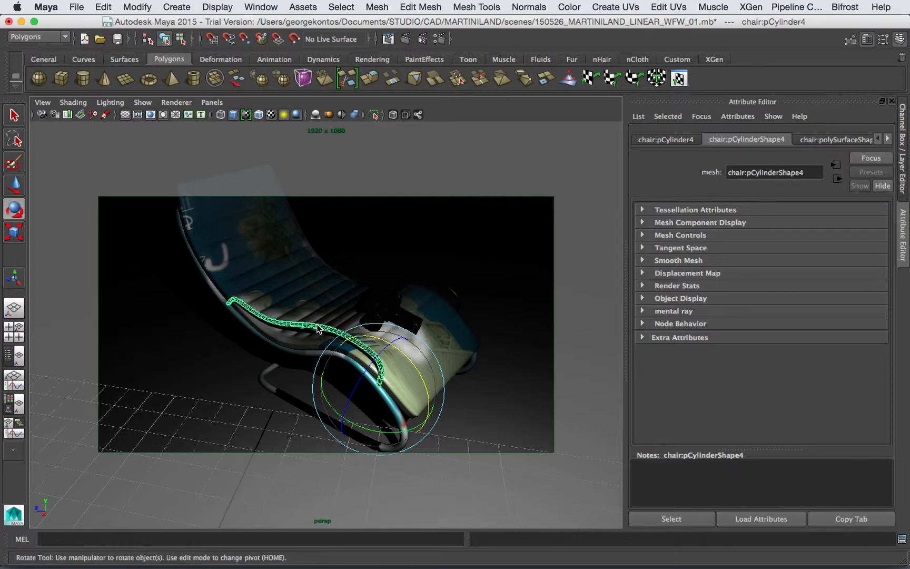
pyautogui.keyDown('alt'); pyautogui.moveTo(391, 331); pyautogui.dragTo(342, 289); pyautogui.keyUp('alt')
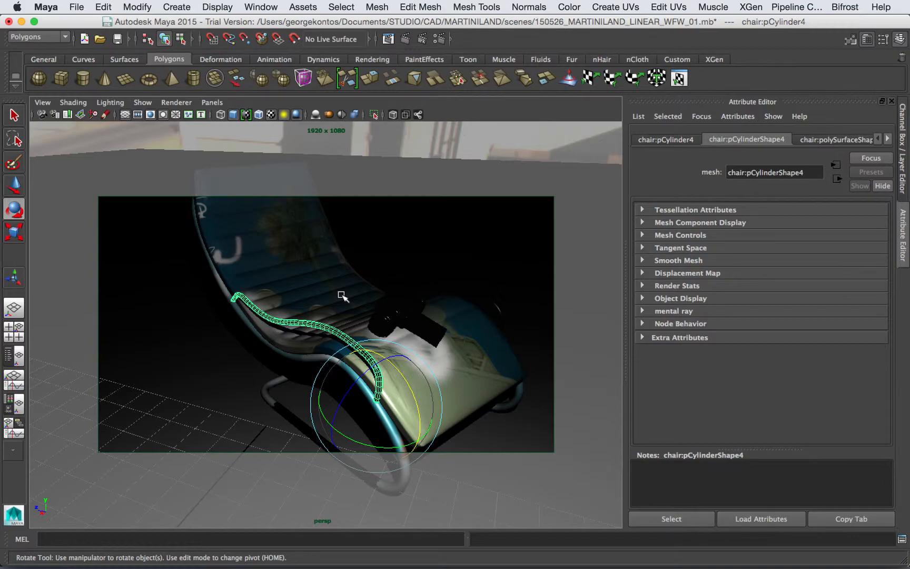
pyautogui.keyDown('alt'); pyautogui.moveTo(402, 316); pyautogui.dragTo(341, 278); pyautogui.keyUp('alt')
# Step: Review the last render in Render View, then select the seat mesh and pPlane1
pyautogui.click(388, 40)
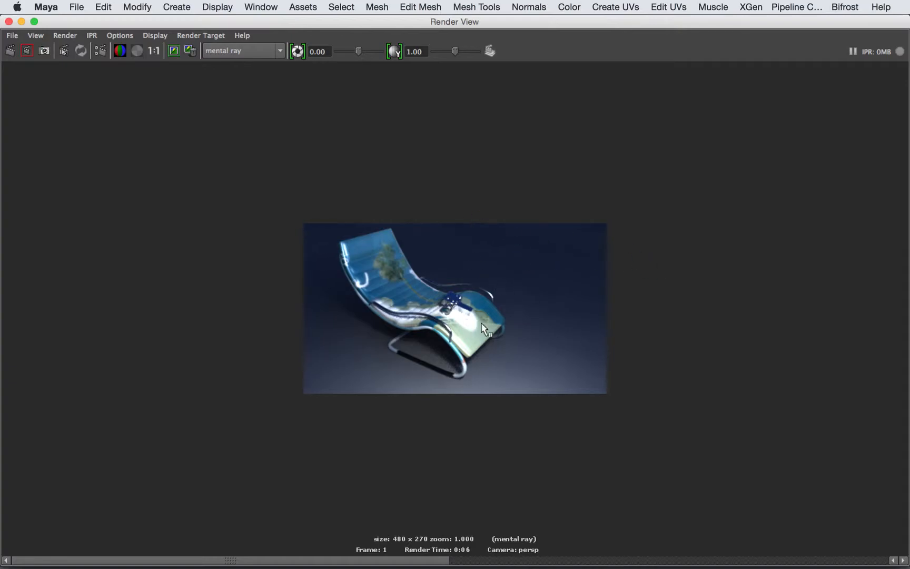
pyautogui.click(9, 21)
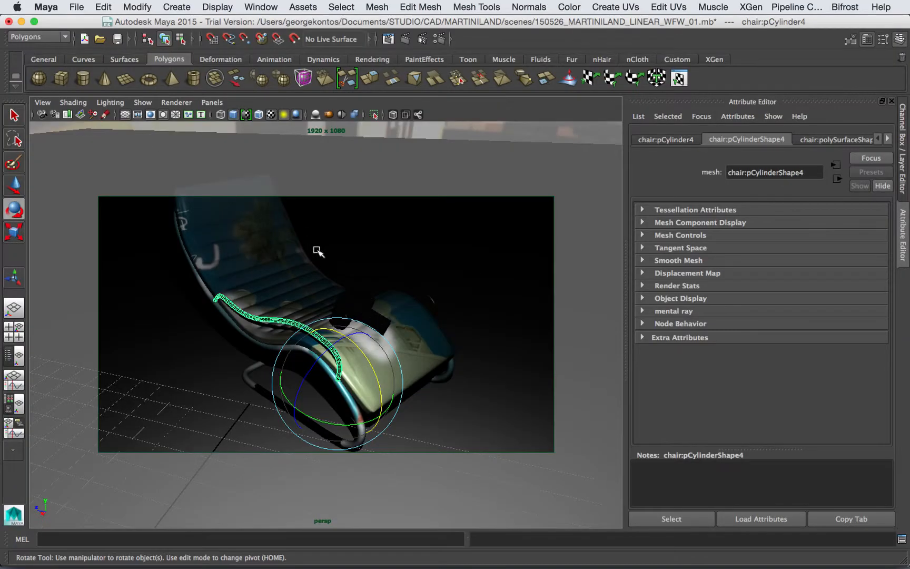
pyautogui.keyDown('alt'); pyautogui.moveTo(324, 291); pyautogui.dragTo(286, 264); pyautogui.keyUp('alt')
pyautogui.click(253, 295)
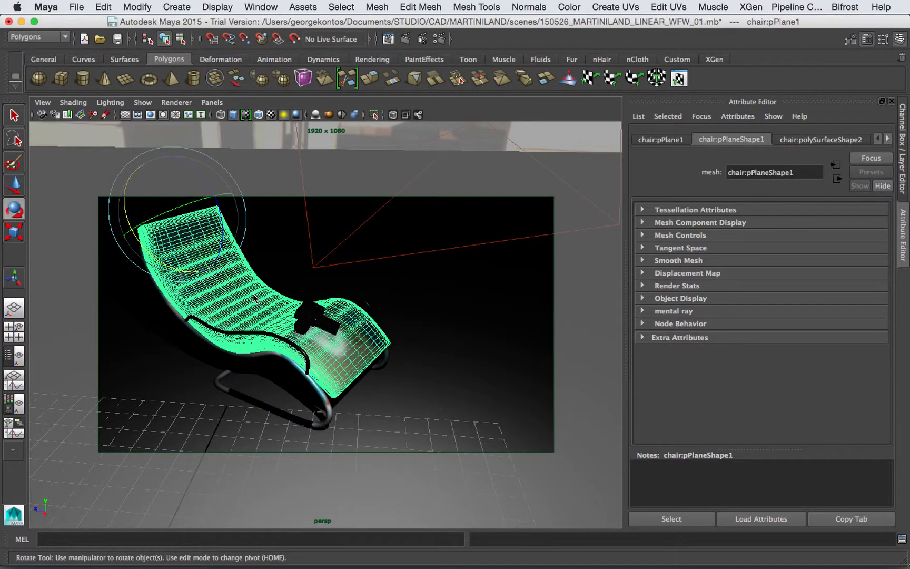
pyautogui.click(302, 283)
# Step: Enable colour management in Render Settings with Linear sRGB input and sRGB output profiles
pyautogui.click(438, 39)
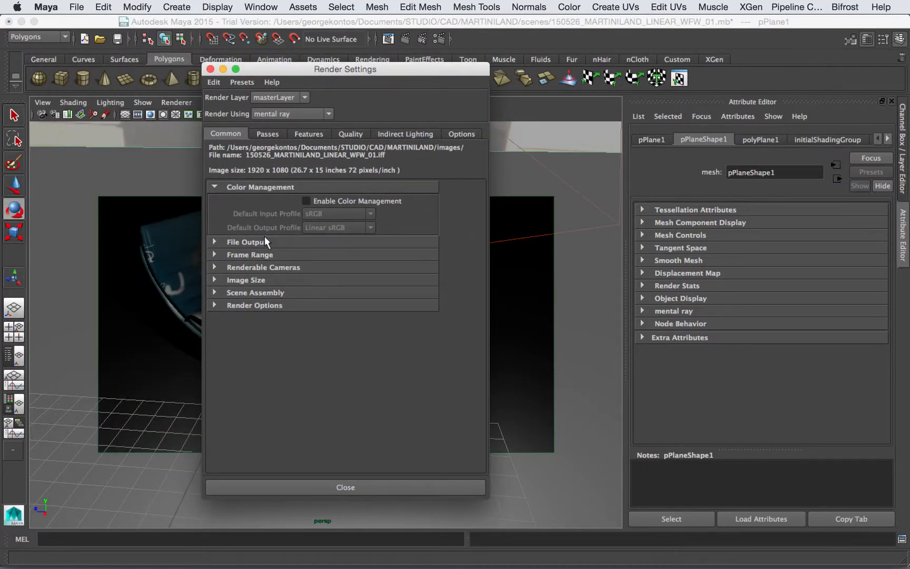
pyautogui.click(306, 200)
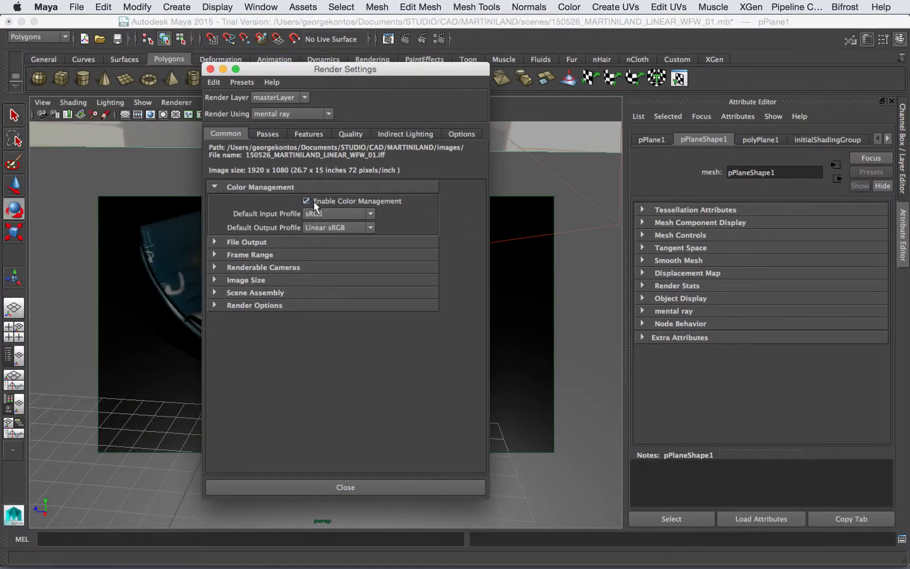
pyautogui.click(327, 214)
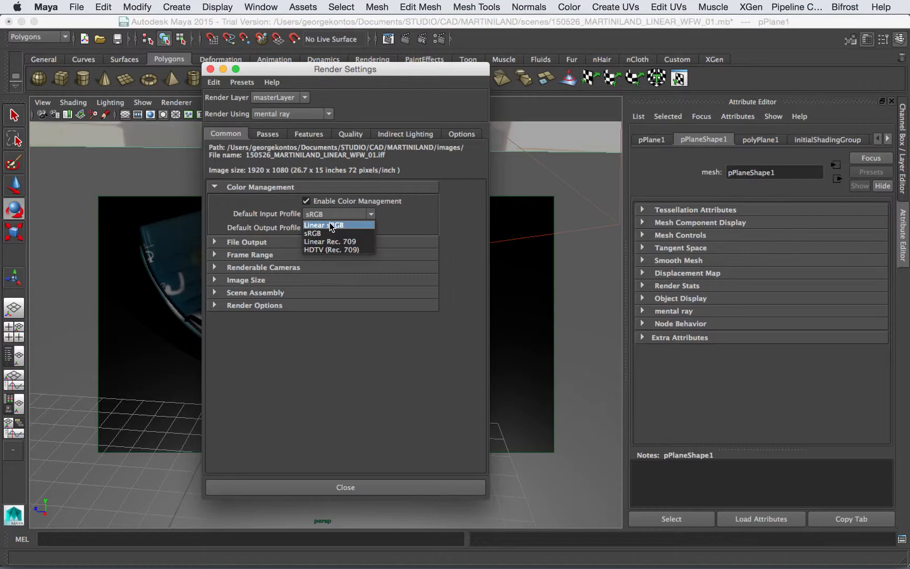
pyautogui.click(329, 222)
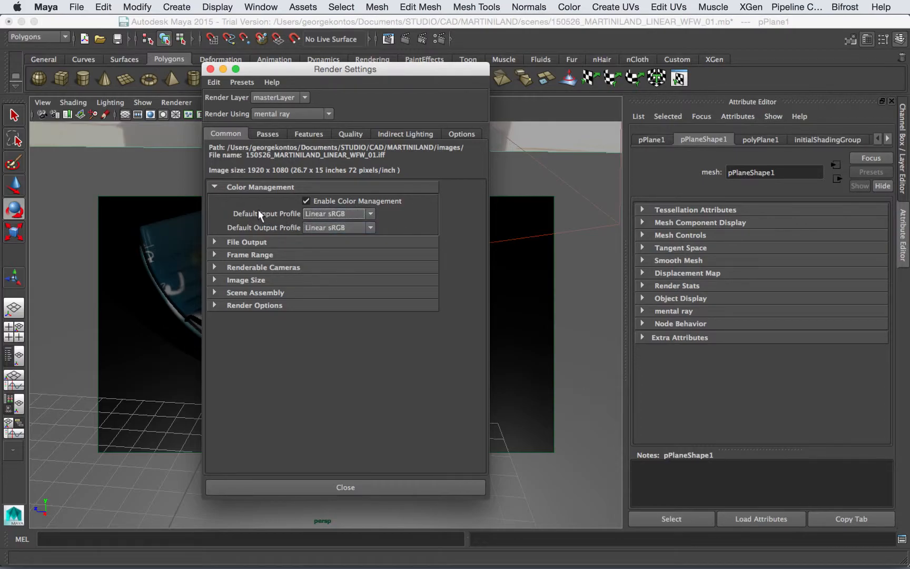
pyautogui.click(310, 228)
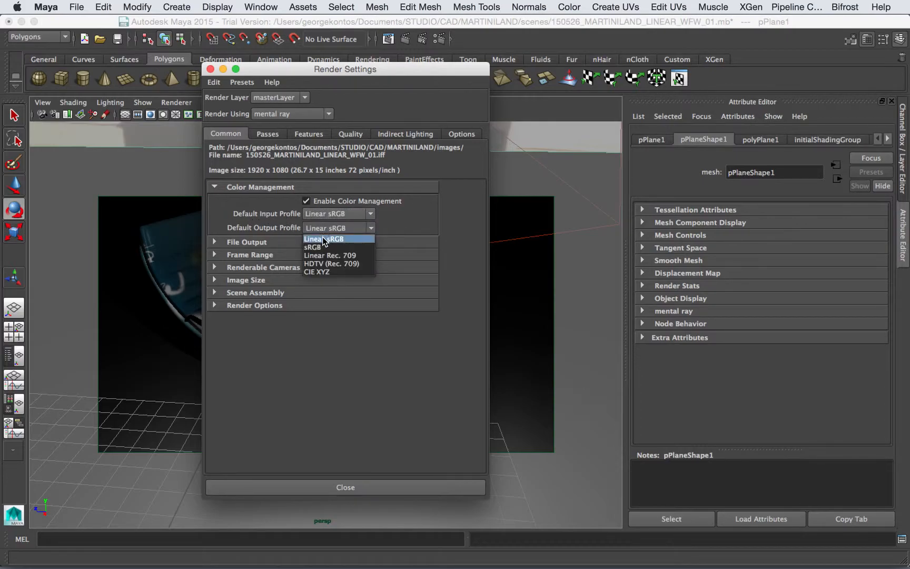
pyautogui.click(321, 246)
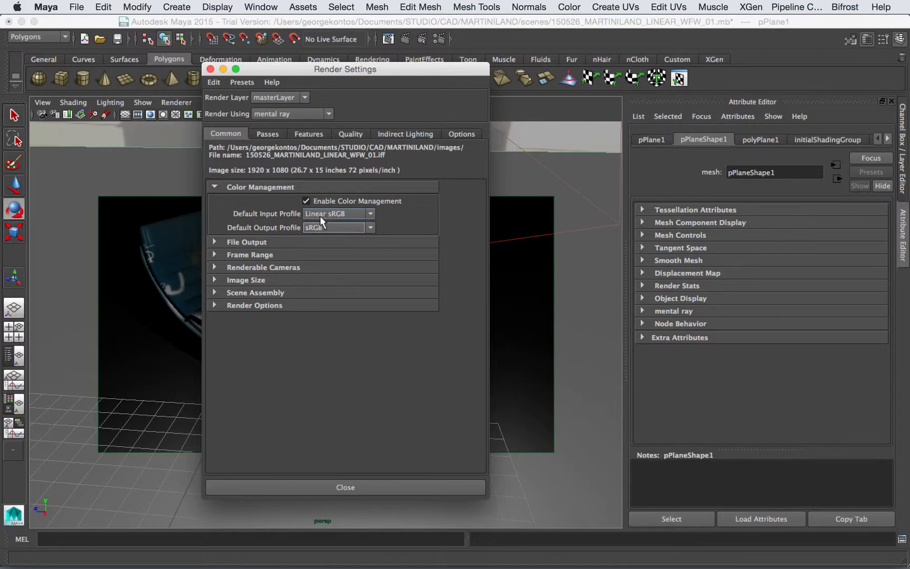
pyautogui.click(211, 69)
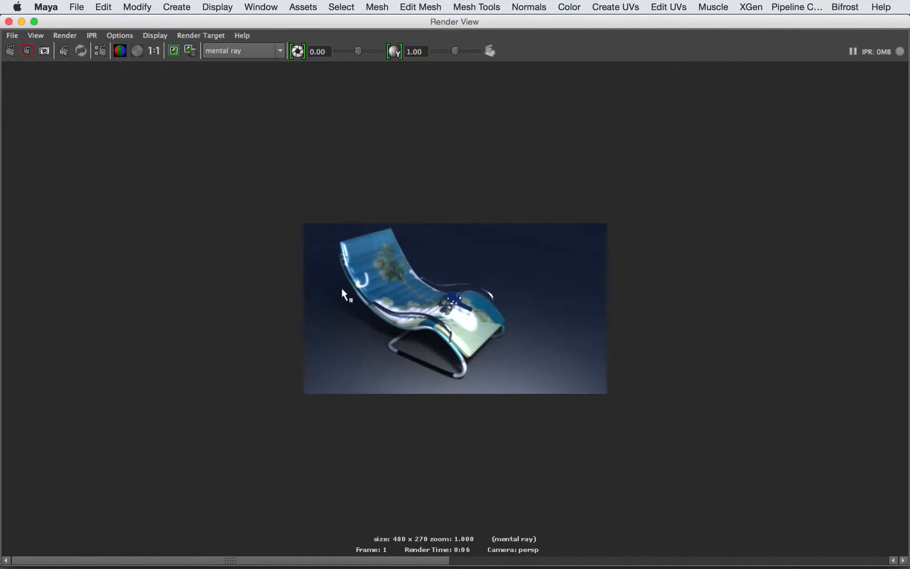
# Step: Re-render the chair under the new colour management and shrink the Render View window
pyautogui.click(12, 52)
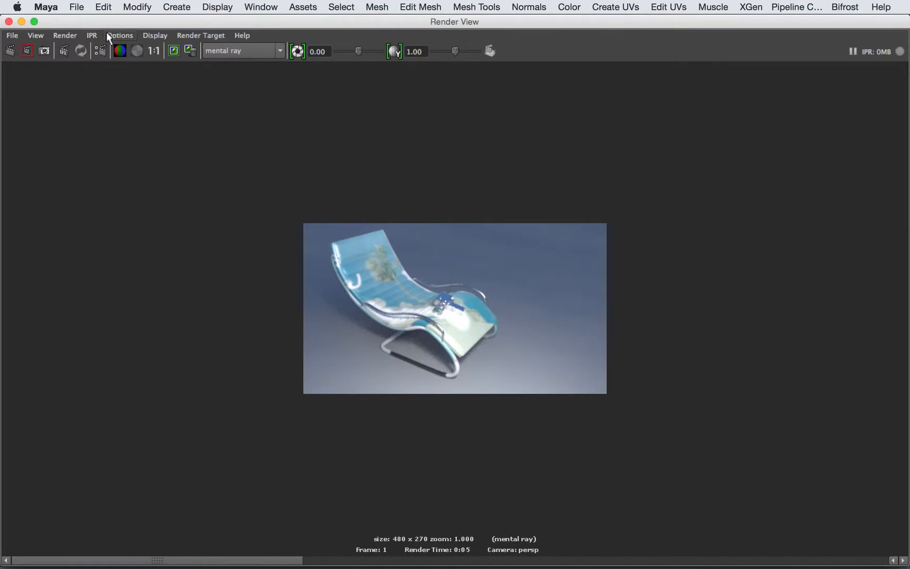
pyautogui.moveTo(904, 559); pyautogui.dragTo(515, 365)
pyautogui.moveTo(87, 360)
pyautogui.mouseDown()
pyautogui.moveTo(227, 358)
pyautogui.moveTo(51, 351)
pyautogui.moveTo(24, 361)
pyautogui.moveTo(73, 361)
pyautogui.mouseUp()
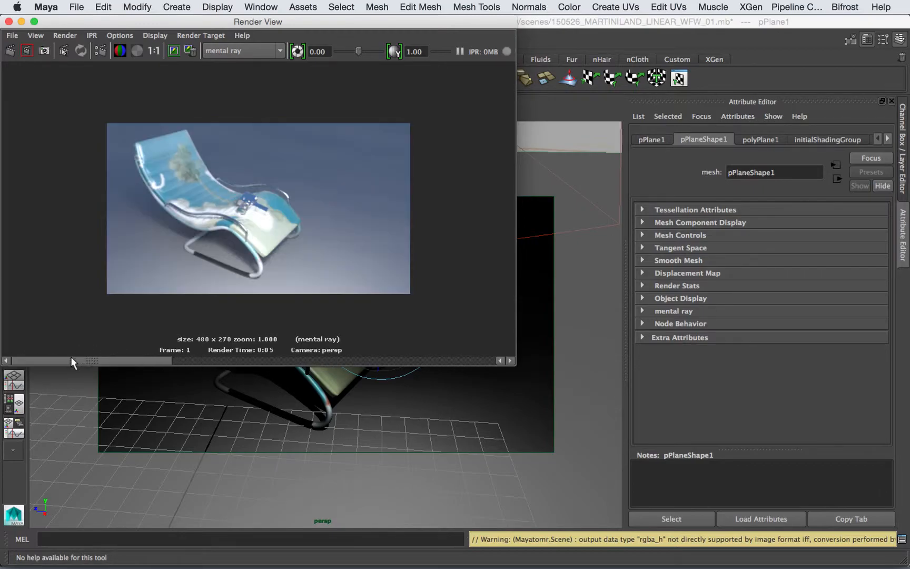
# Step: Close the Render View and orbit the camera closer to the chair
pyautogui.click(8, 21)
pyautogui.moveTo(299, 324)
pyautogui.keyDown('alt'); pyautogui.mouseDown()
pyautogui.moveTo(274, 331)
pyautogui.moveTo(295, 331)
pyautogui.mouseUp(); pyautogui.keyUp('alt')
pyautogui.keyDown('alt'); pyautogui.moveTo(294, 331); pyautogui.dragTo(426, 317, button='right'); pyautogui.keyUp('alt')
pyautogui.keyDown('alt'); pyautogui.moveTo(426, 317); pyautogui.dragTo(433, 316, button='middle'); pyautogui.keyUp('alt')
pyautogui.keyDown('alt'); pyautogui.moveTo(433, 316); pyautogui.dragTo(355, 318); pyautogui.keyUp('alt')
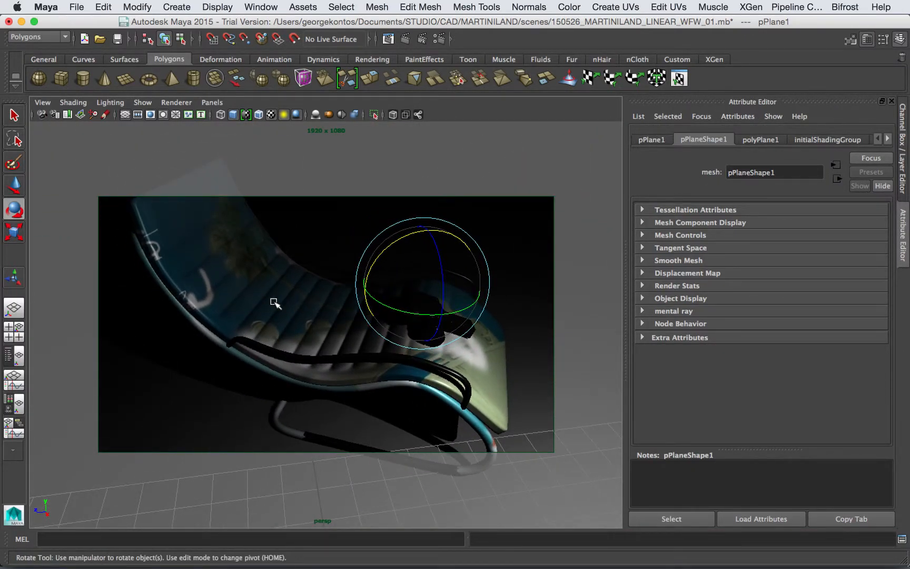
# Step: Switch the viewport to textured shading (6) and select the chair seat mesh
pyautogui.keyDown('alt'); pyautogui.moveTo(297, 305); pyautogui.dragTo(283, 286); pyautogui.keyUp('alt')
pyautogui.press('6')
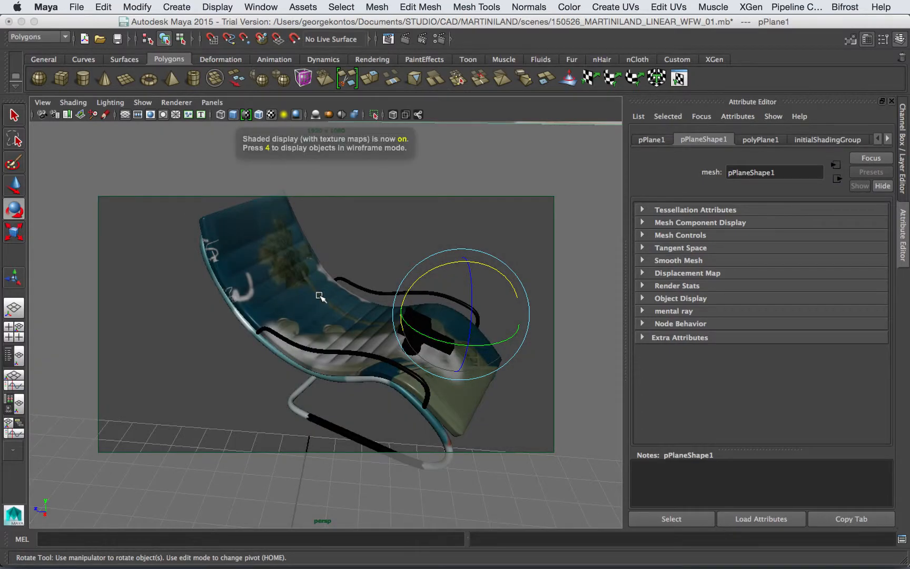
pyautogui.moveTo(325, 293)
pyautogui.keyDown('alt'); pyautogui.mouseDown()
pyautogui.moveTo(277, 257)
pyautogui.moveTo(362, 266)
pyautogui.moveTo(406, 282)
pyautogui.moveTo(248, 284)
pyautogui.moveTo(327, 286)
pyautogui.mouseUp(); pyautogui.keyUp('alt')
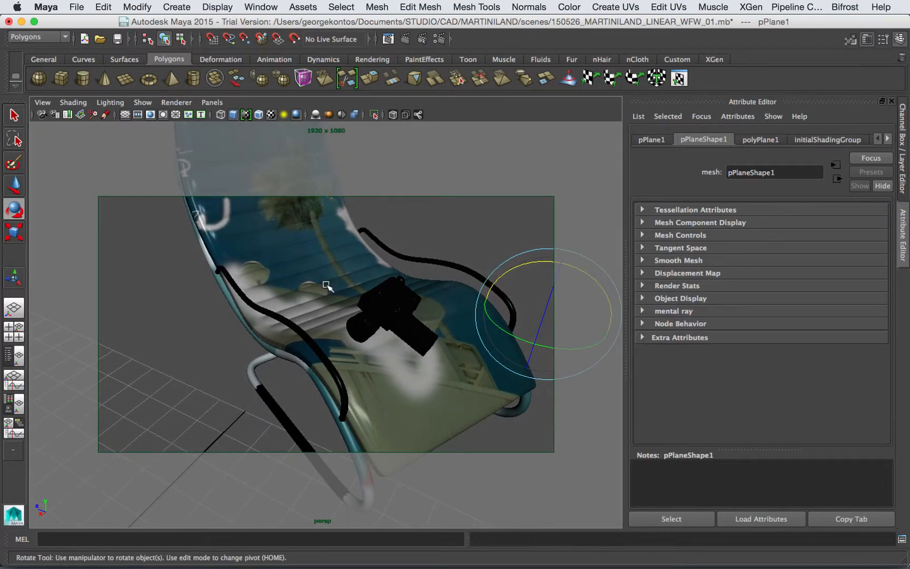
pyautogui.click(318, 270)
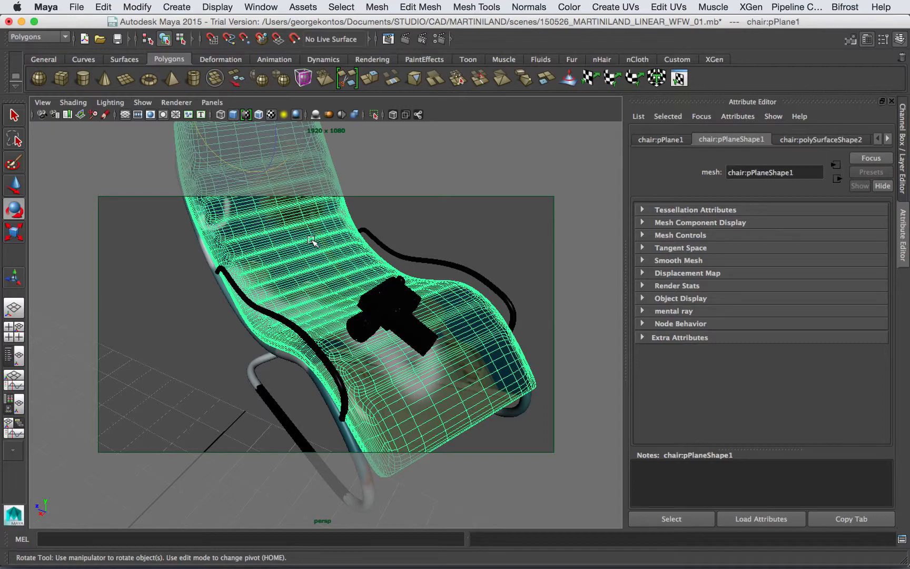
pyautogui.keyDown('alt'); pyautogui.moveTo(322, 259); pyautogui.dragTo(237, 248, button='right'); pyautogui.keyUp('alt')
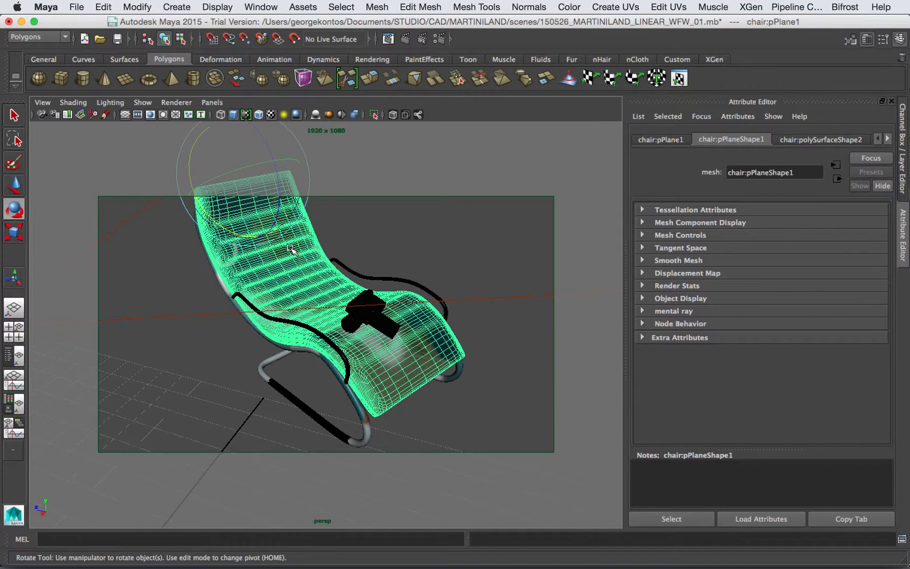
# Step: Bring up the seat's mia_material_x1 settings in the Attribute Editor
pyautogui.click(887, 139)
pyautogui.click(887, 139)
pyautogui.click(888, 140)
pyautogui.click(858, 139)
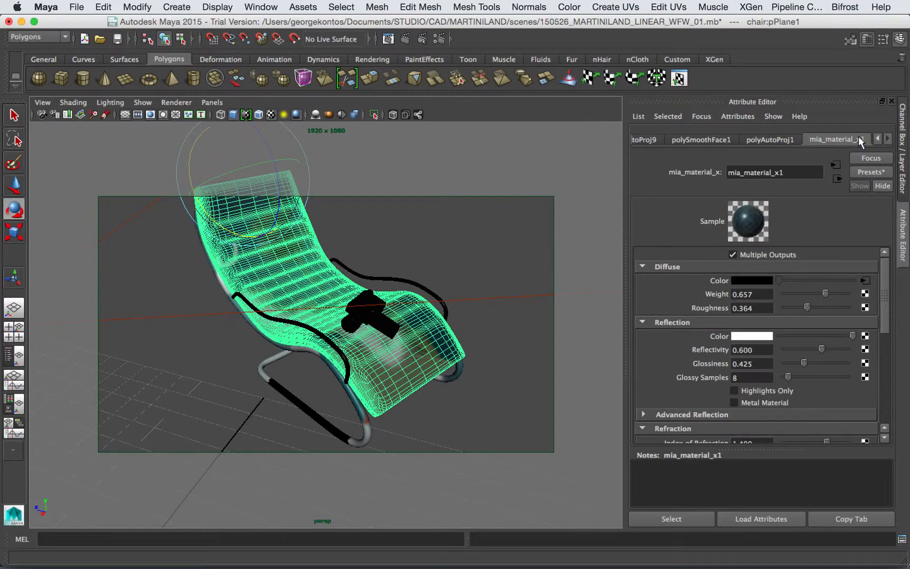
# Step: Set the seat's file2 diffuse texture colour profile to sRGB
pyautogui.click(865, 281)
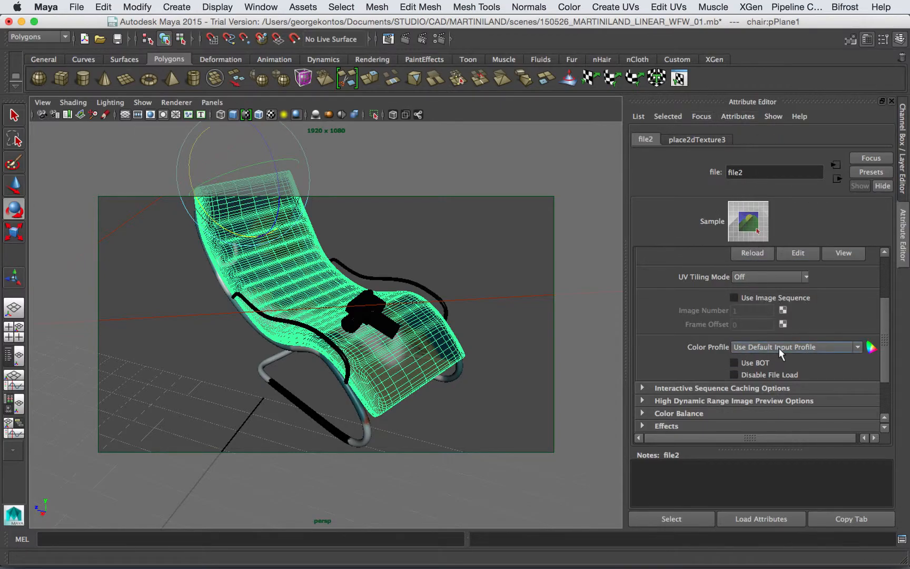
pyautogui.click(764, 348)
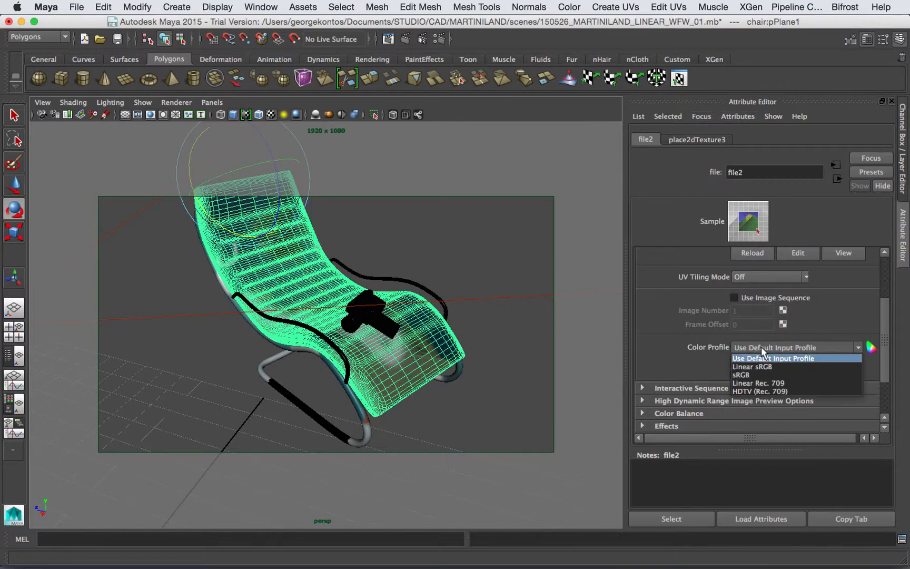
pyautogui.click(757, 374)
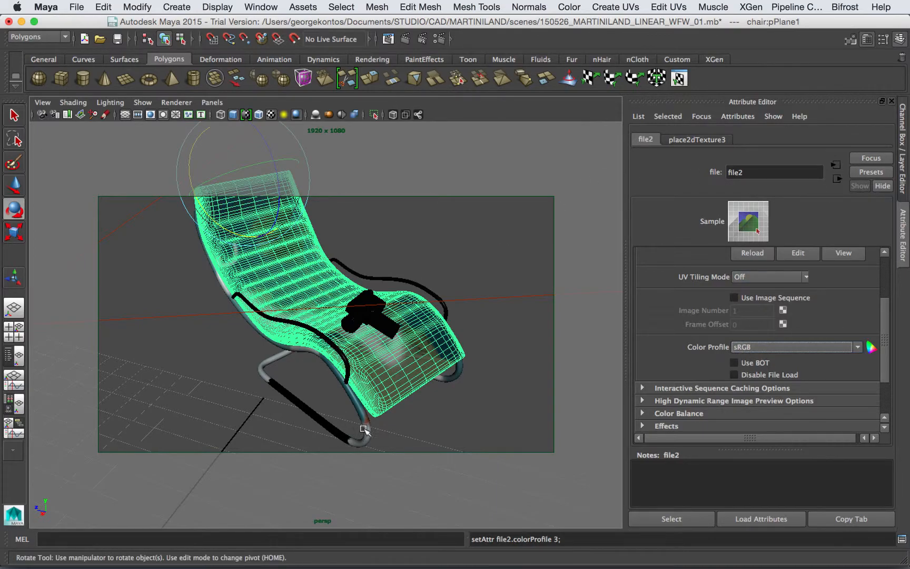
# Step: Select the metal tube frame and bring up its blinn1 material settings
pyautogui.click(363, 432)
pyautogui.click(887, 138)
pyautogui.click(888, 139)
pyautogui.click(887, 139)
pyautogui.click(887, 139)
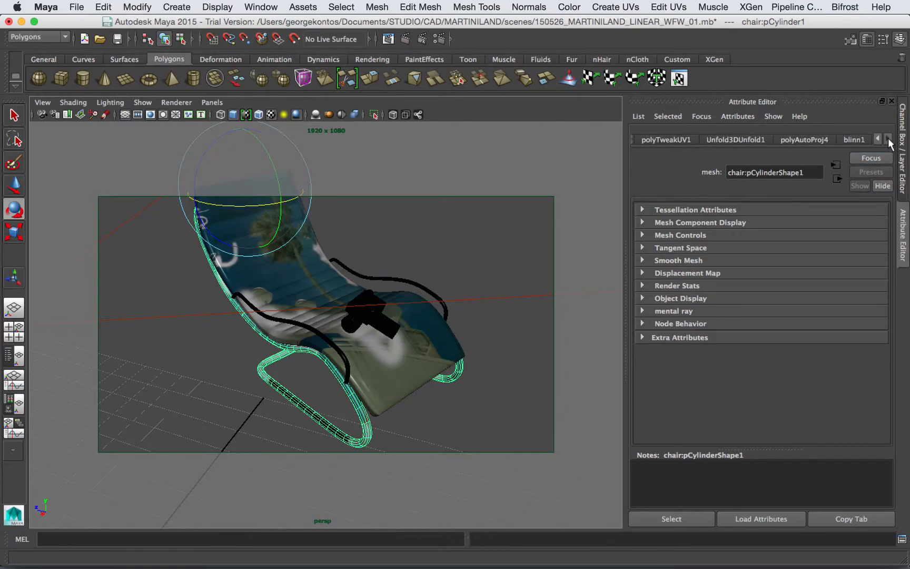
pyautogui.click(859, 138)
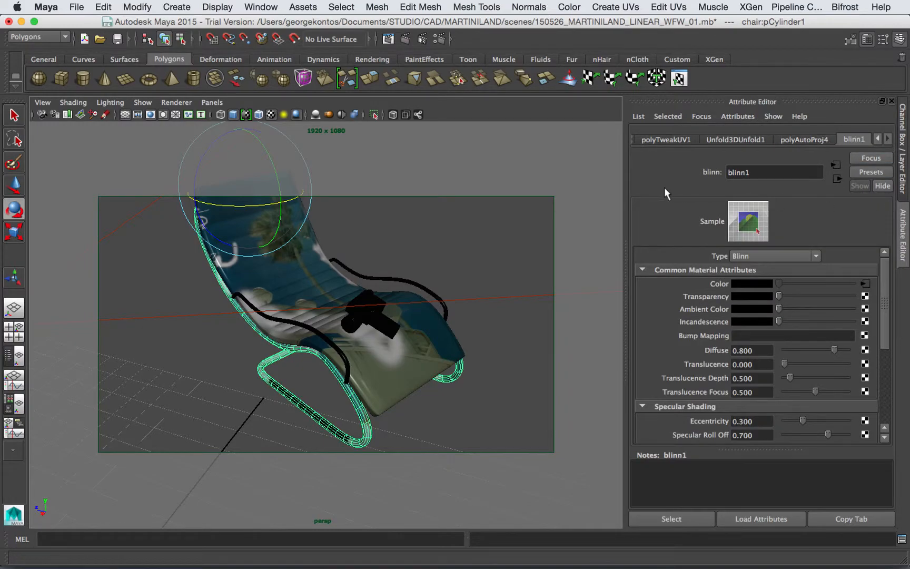
# Step: Set the file1 texture's colour profile to sRGB, then select tube chair:pCylinder4
pyautogui.click(865, 284)
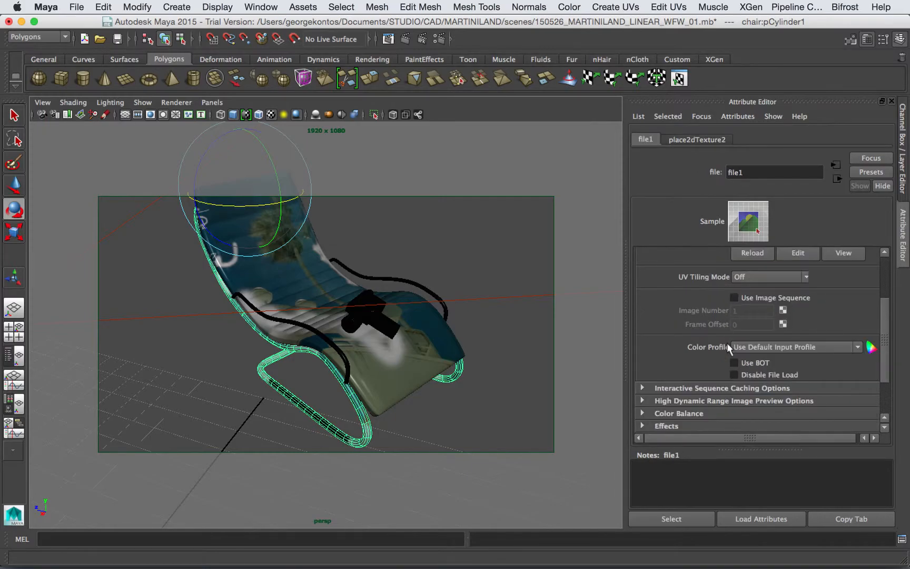
pyautogui.click(753, 349)
pyautogui.click(746, 374)
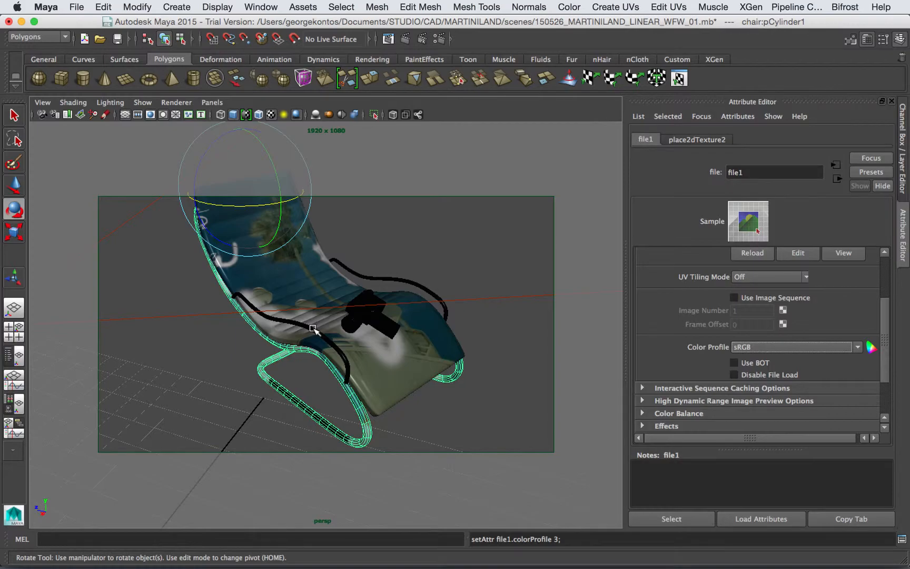
pyautogui.click(311, 332)
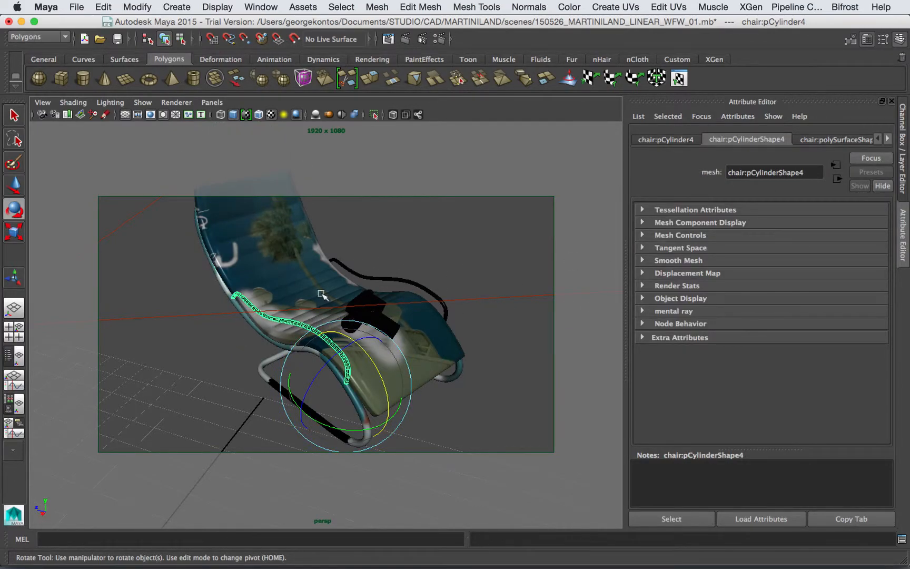
# Step: Bring up the mia_material_x2 material attributes in the Attribute Editor
pyautogui.click(888, 139)
pyautogui.click(888, 139)
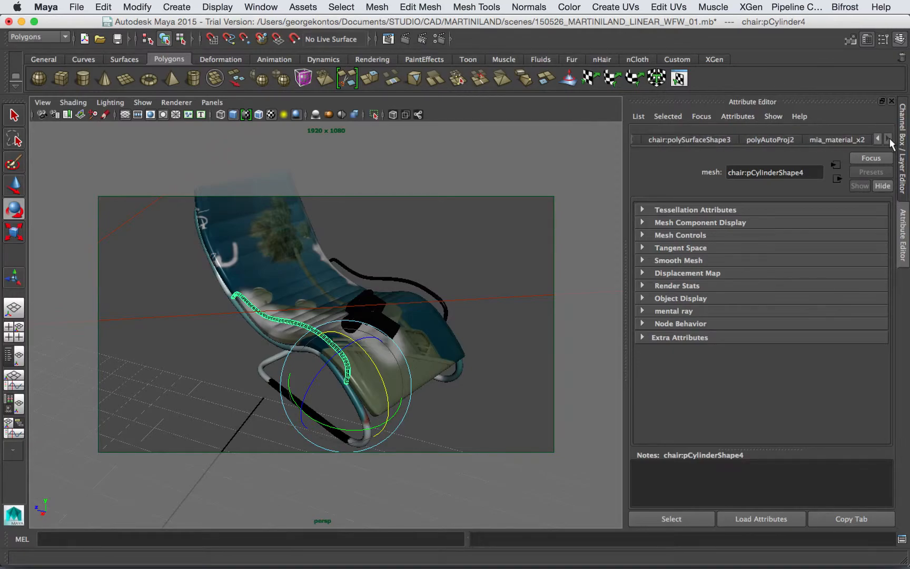
pyautogui.click(849, 140)
pyautogui.click(745, 175)
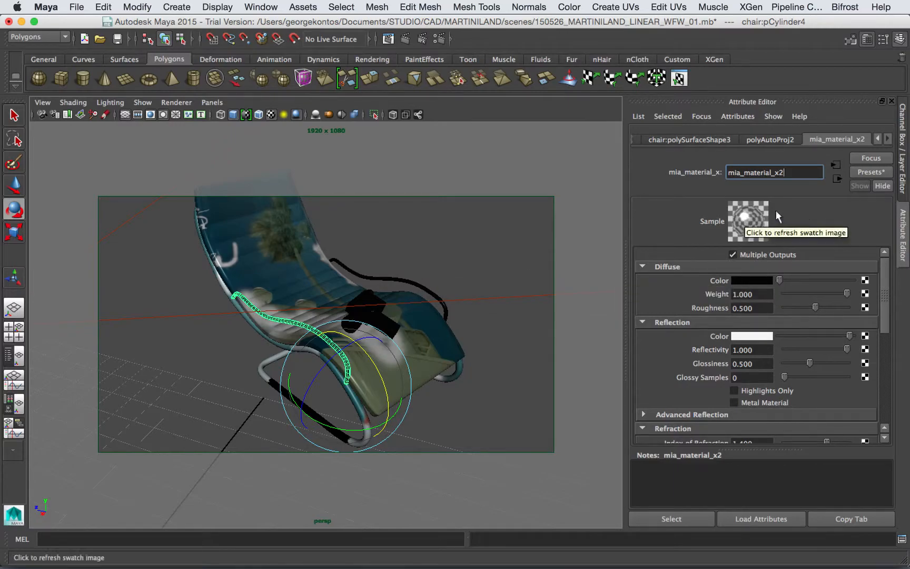
# Step: Set mia_material_x2's diffuse colour to a muted red (HSV 360, 0.510, 0.647)
pyautogui.click(761, 281)
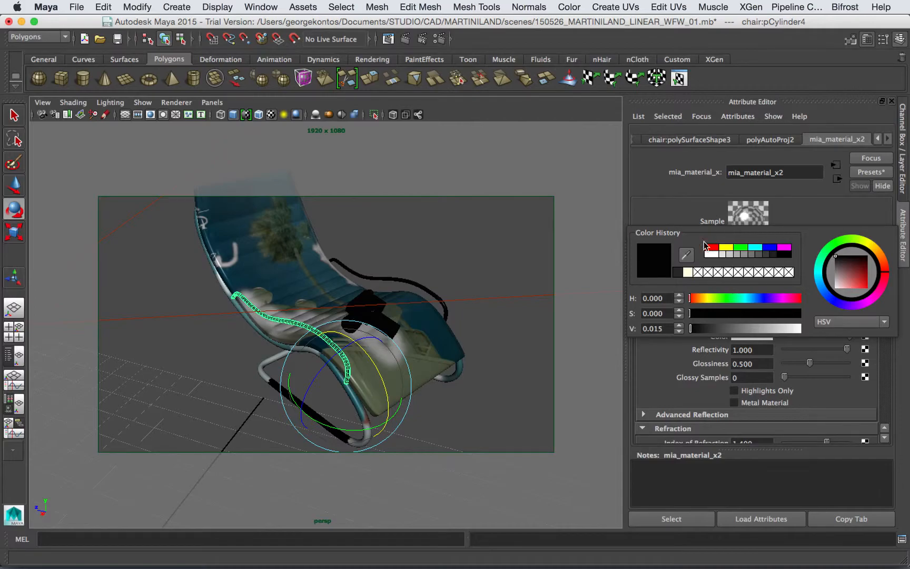
pyautogui.moveTo(737, 300); pyautogui.dragTo(768, 302)
pyautogui.moveTo(845, 281); pyautogui.dragTo(852, 275)
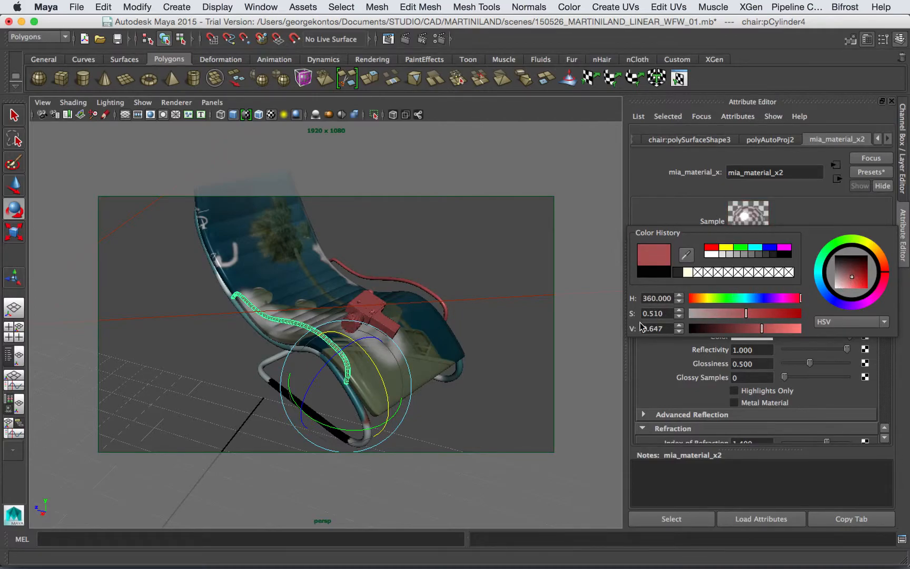
pyautogui.click(451, 250)
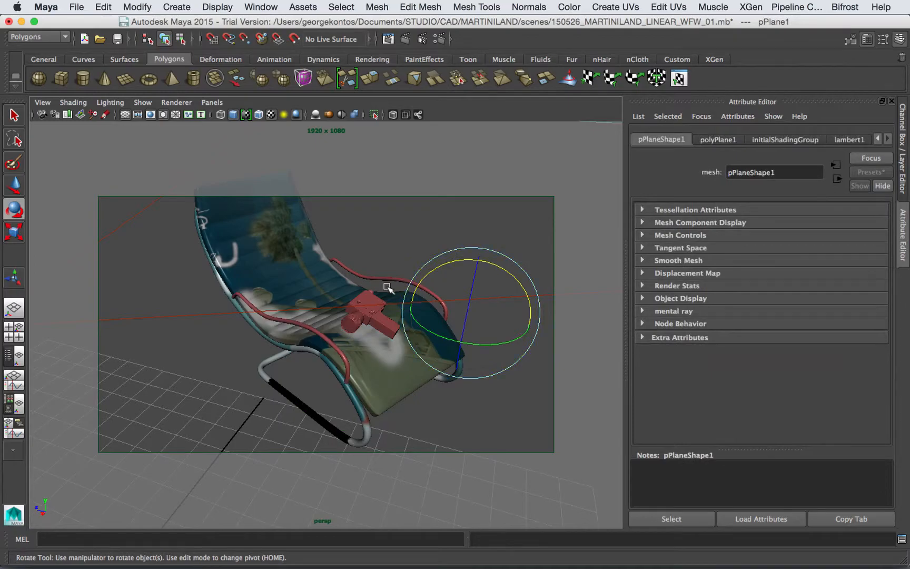
# Step: Test-render the chair in mental ray, then reselect the tubular frame piece
pyautogui.click(404, 38)
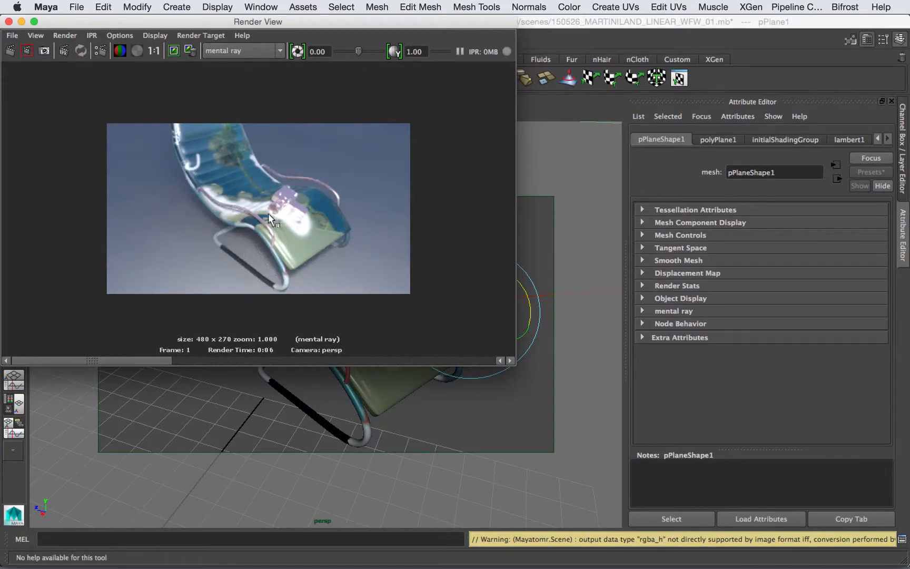
pyautogui.click(8, 21)
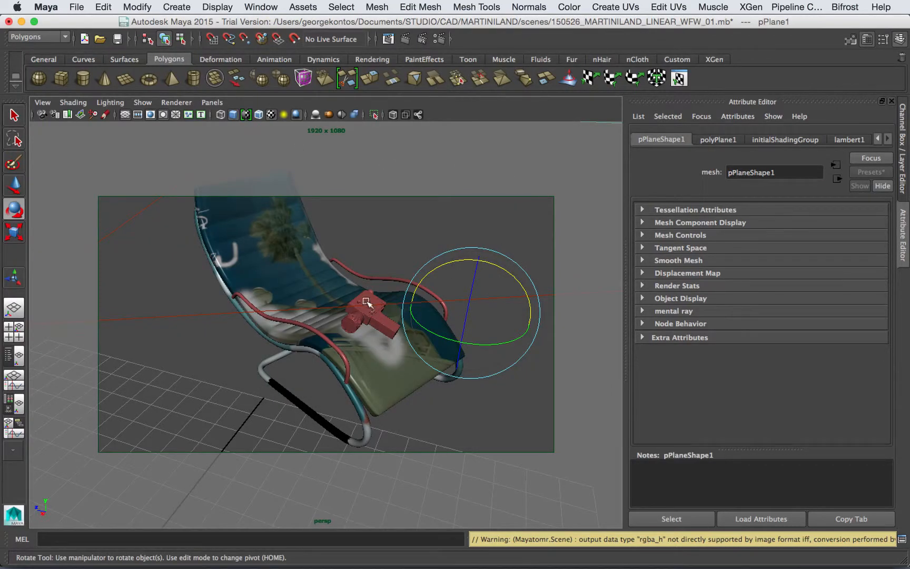
pyautogui.click(336, 343)
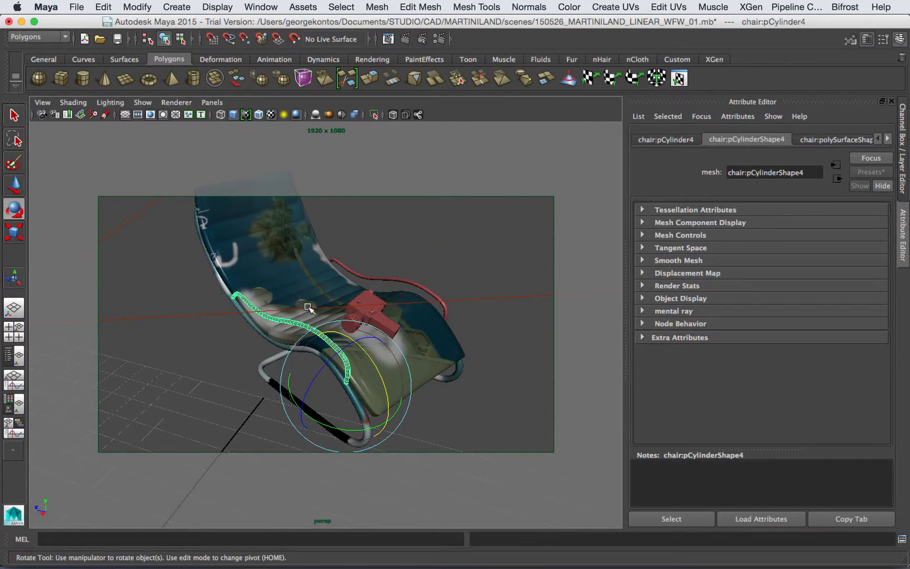
# Step: Show the mia_material_x2 settings in the Attribute Editor
pyautogui.click(888, 138)
pyautogui.click(889, 139)
pyautogui.click(838, 139)
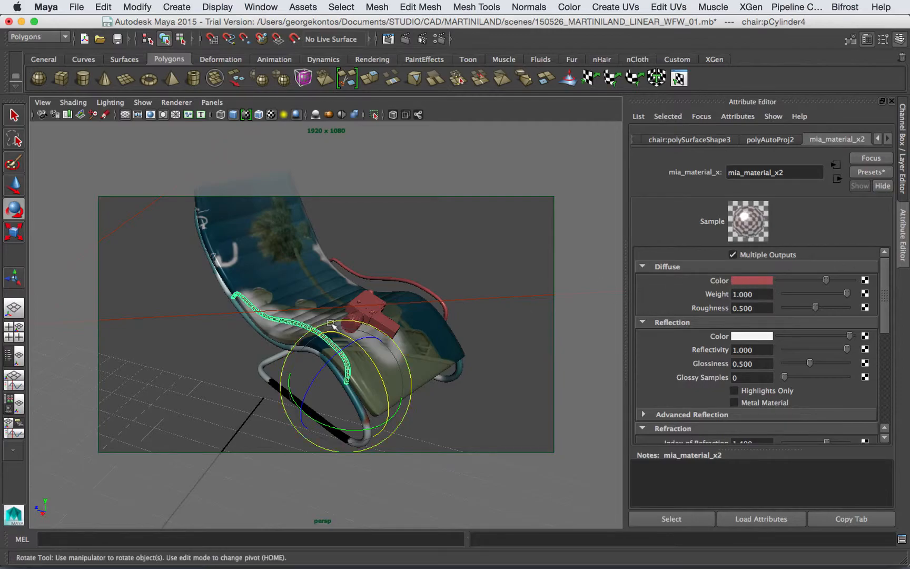
pyautogui.click(754, 281)
pyautogui.click(743, 281)
pyautogui.click(733, 281)
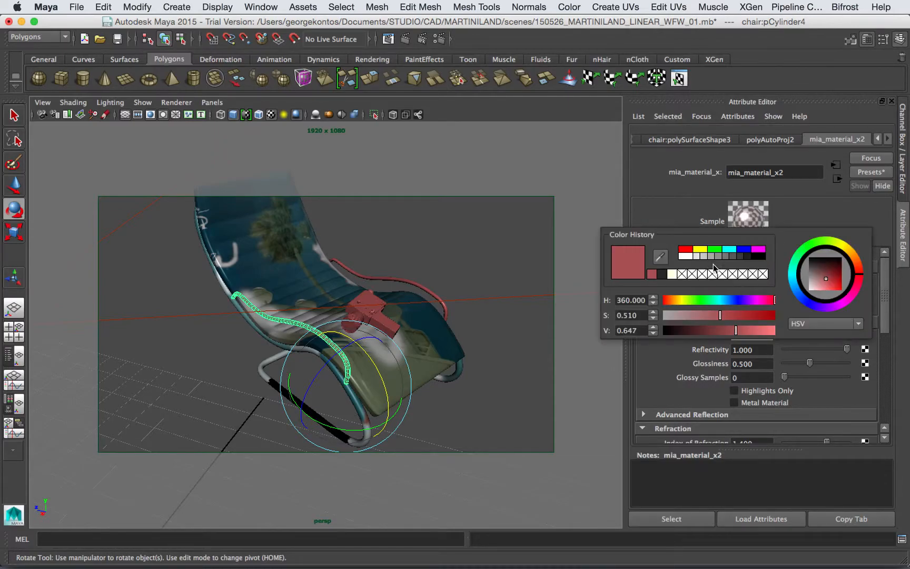
pyautogui.click(651, 274)
# Step: Open the Hypershade from Rendering Editors, then reposition and enlarge it
pyautogui.click(163, 6)
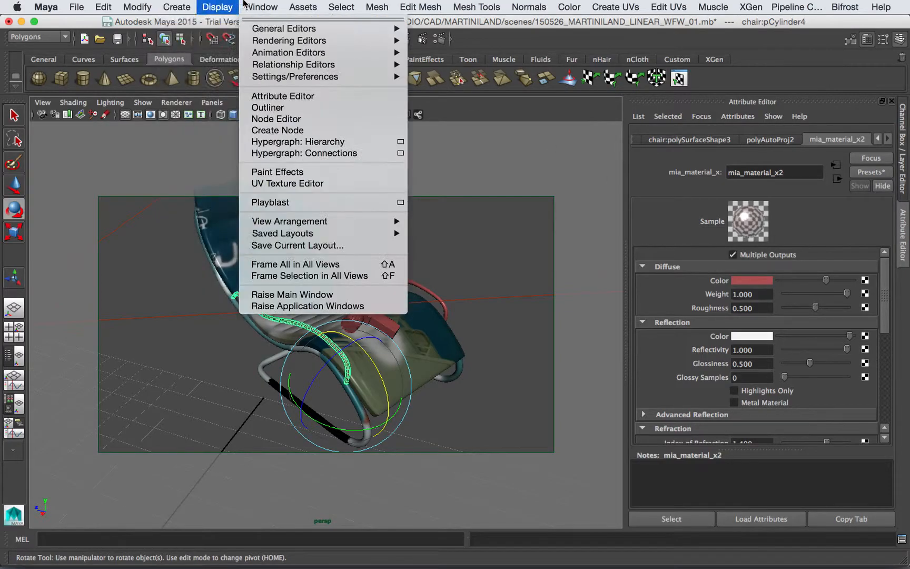
pyautogui.moveTo(316, 41)
pyautogui.click(479, 69)
pyautogui.moveTo(332, 169); pyautogui.dragTo(288, 76)
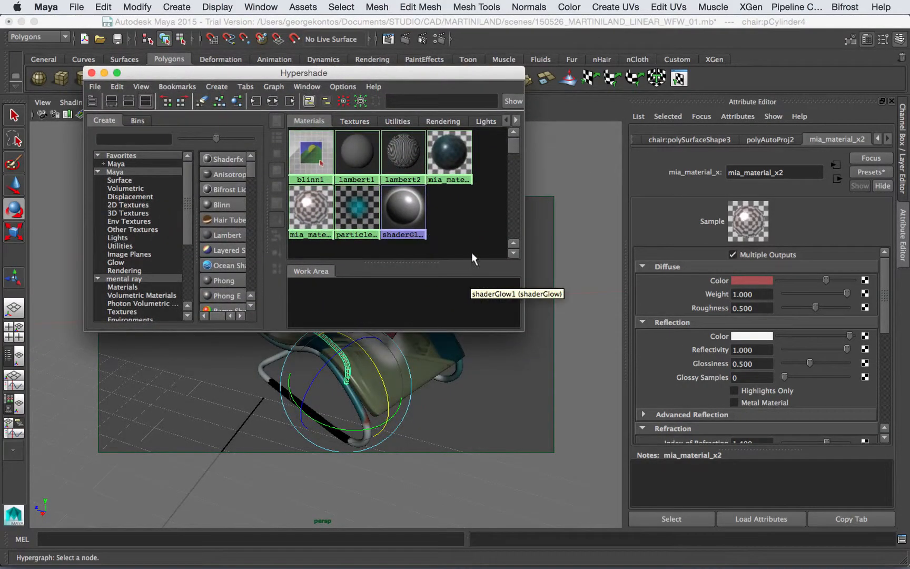
pyautogui.moveTo(524, 333); pyautogui.dragTo(579, 483)
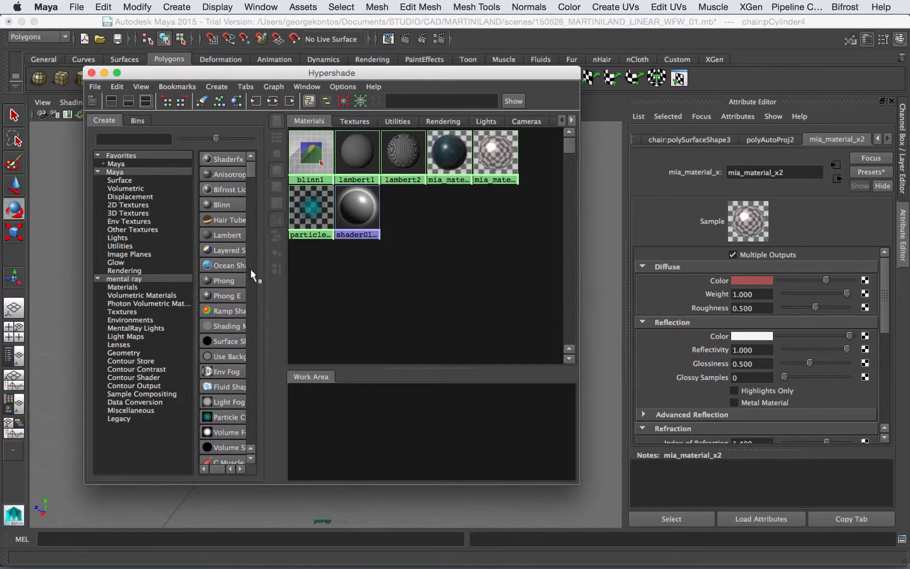
pyautogui.moveTo(267, 269); pyautogui.dragTo(298, 269)
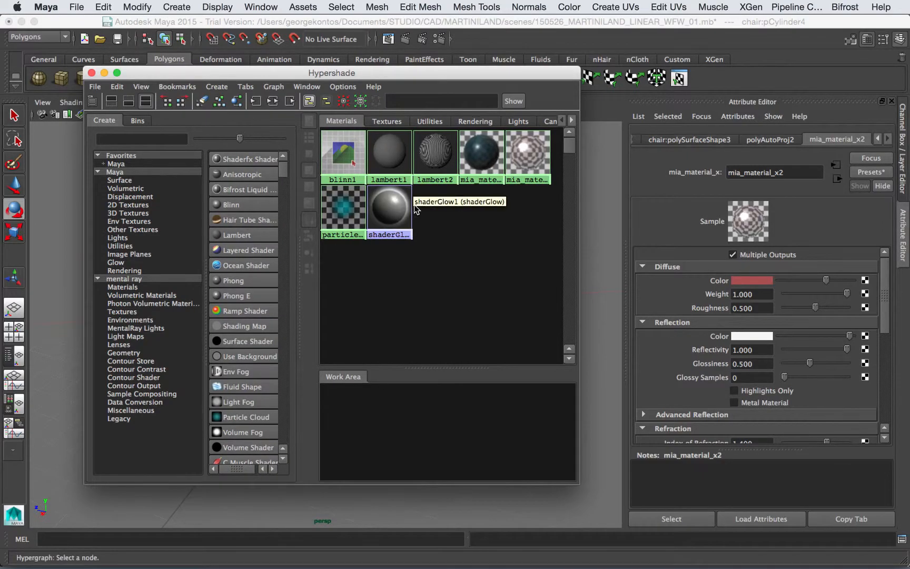
# Step: Graph mia_material_x2 with its input and output connections in the work area
pyautogui.click(525, 157)
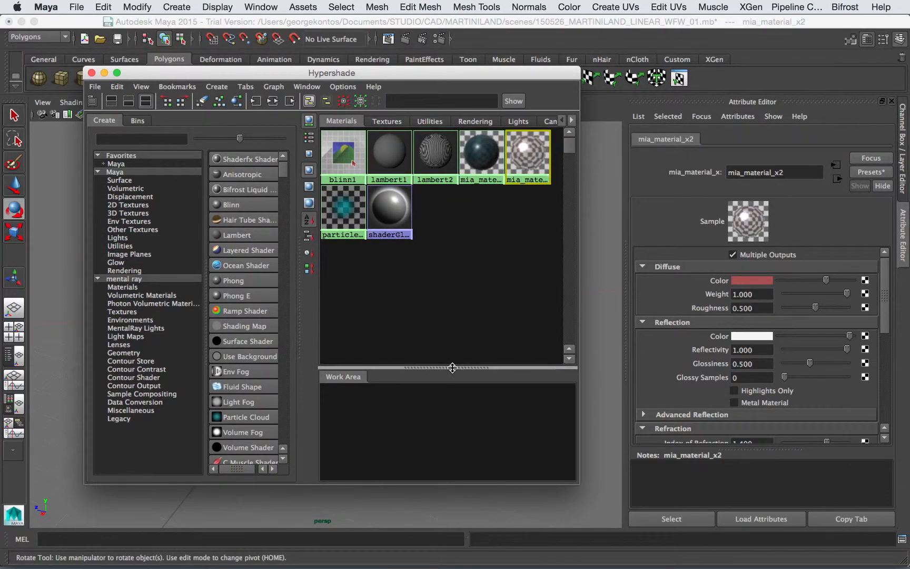
pyautogui.moveTo(451, 367); pyautogui.dragTo(451, 288)
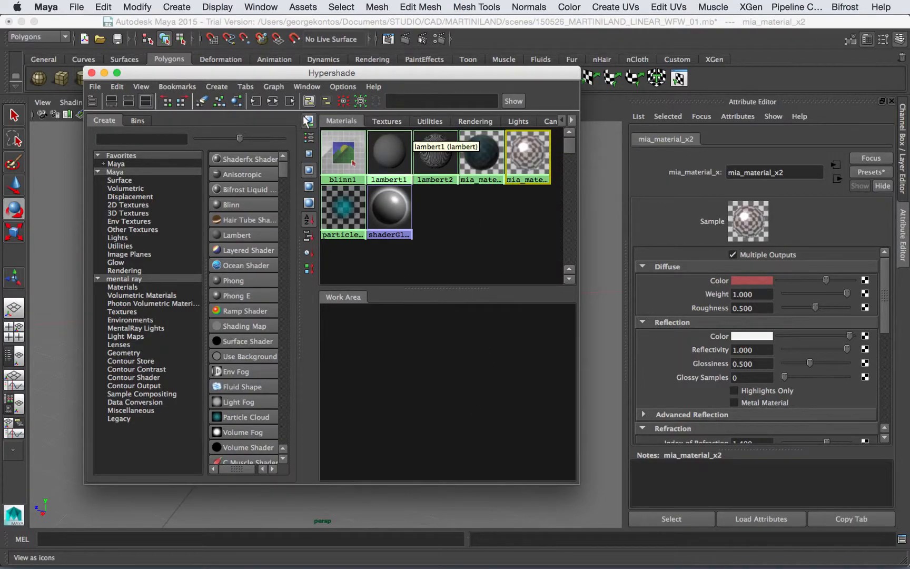
pyautogui.click(272, 100)
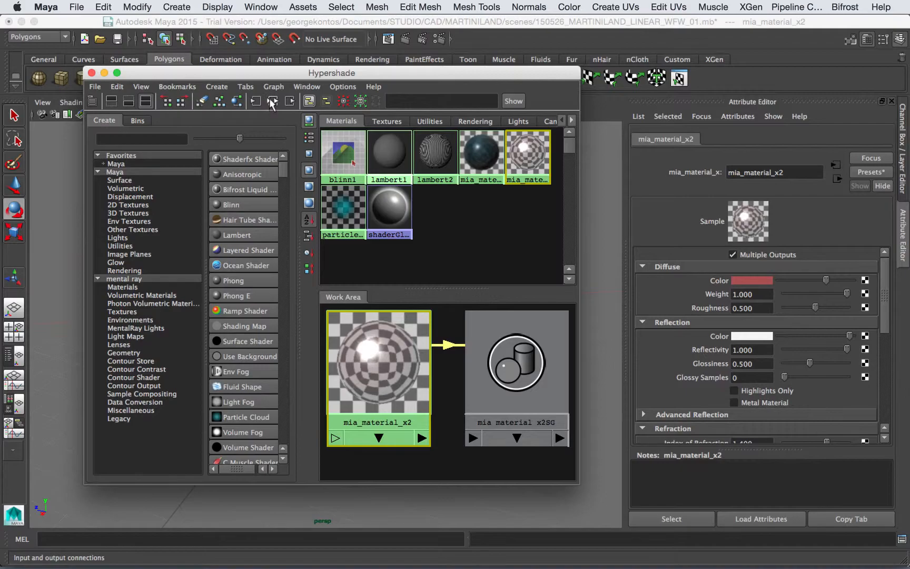
pyautogui.scroll(2, 474, 422)
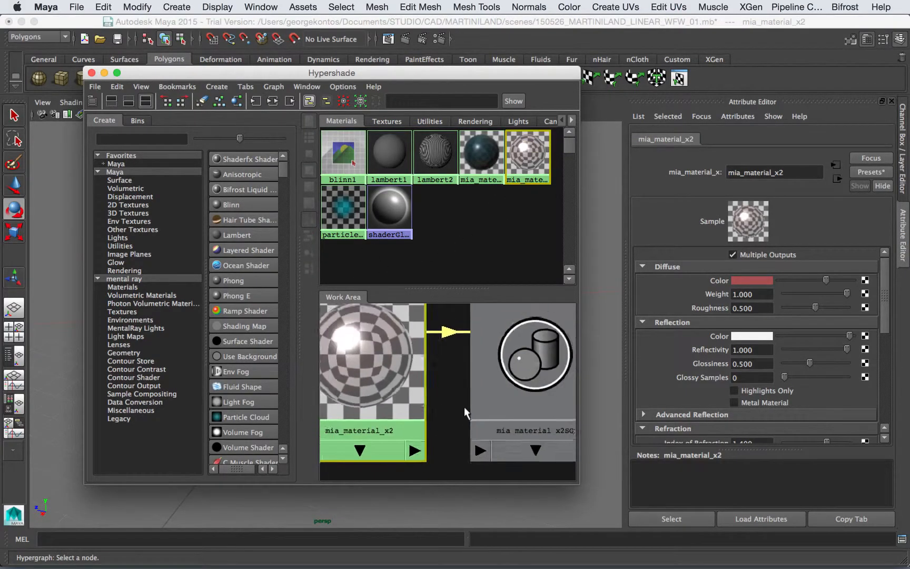
pyautogui.scroll(-5, 464, 406)
pyautogui.moveTo(490, 431); pyautogui.dragTo(483, 360)
# Step: Search the node types for 'gam' and create a Gamma Correct node
pyautogui.click(152, 138)
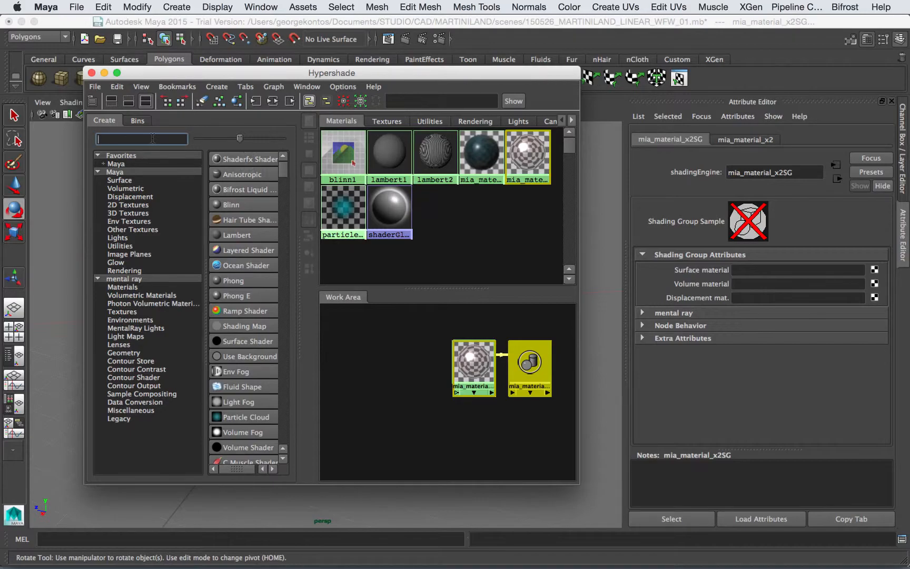
pyautogui.write('gam')
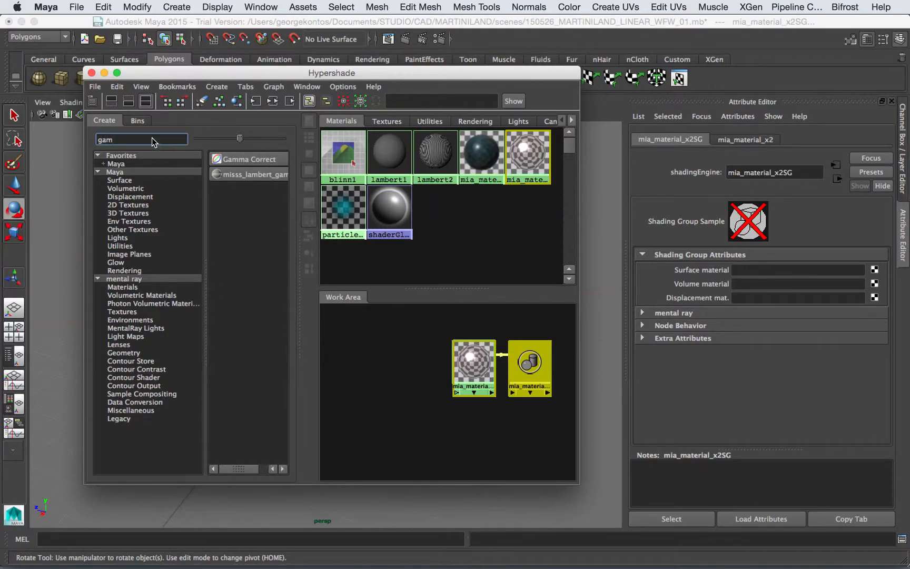
pyautogui.doubleClick(115, 140)
pyautogui.click(116, 140)
pyautogui.click(222, 159)
# Step: Position gammaCorrect1 in the work area beside the mia_material_x2 network
pyautogui.moveTo(340, 331); pyautogui.dragTo(380, 372)
pyautogui.click(421, 345)
pyautogui.moveTo(376, 377); pyautogui.dragTo(375, 367, button='middle')
pyautogui.click(375, 367)
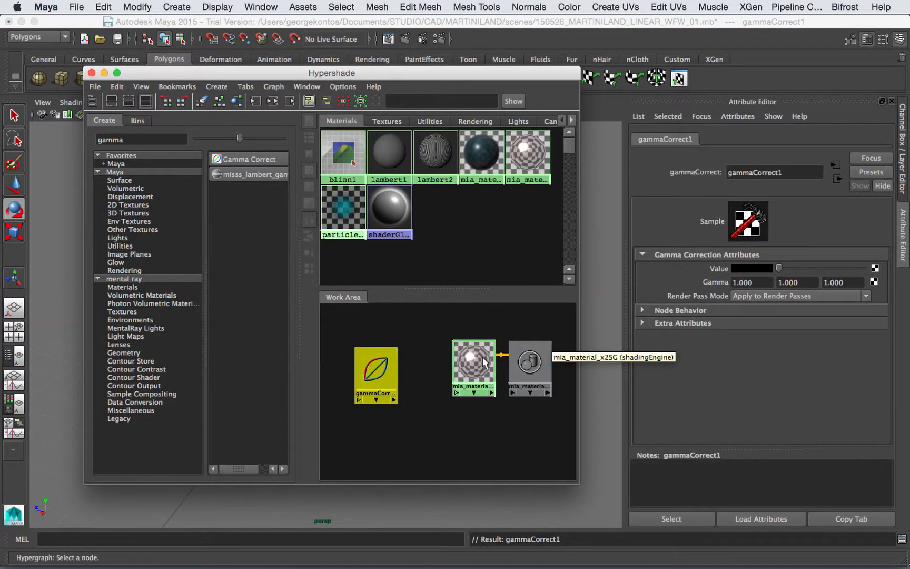
pyautogui.click(479, 358)
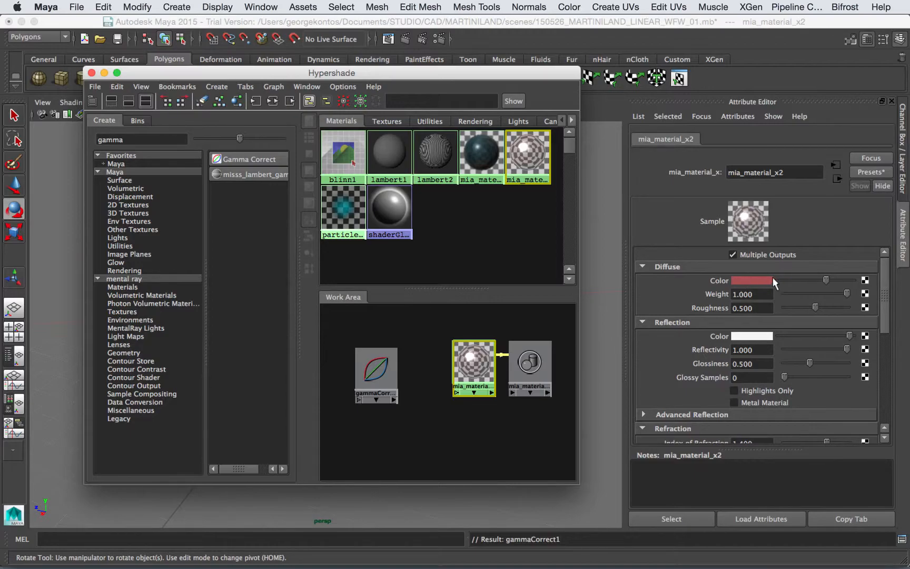
pyautogui.moveTo(524, 72); pyautogui.dragTo(478, 198)
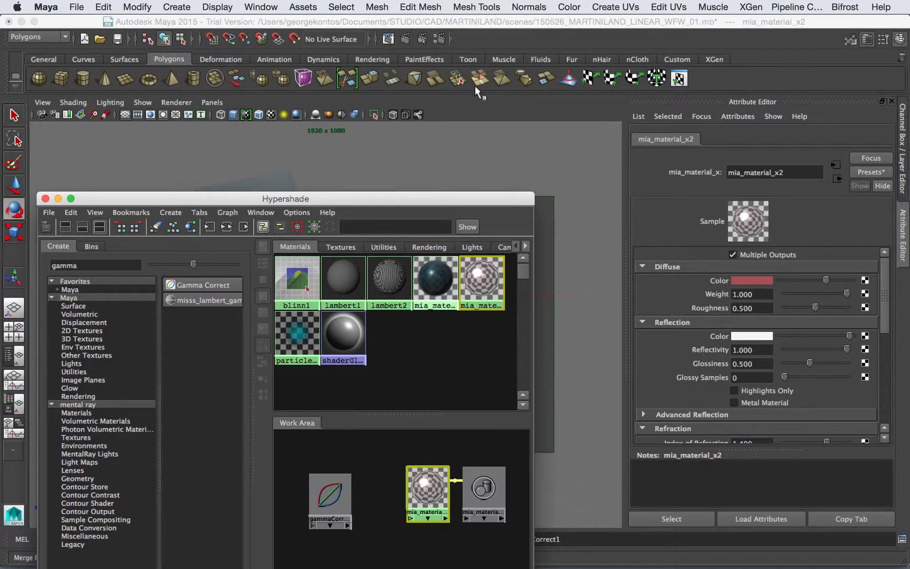
pyautogui.click(389, 38)
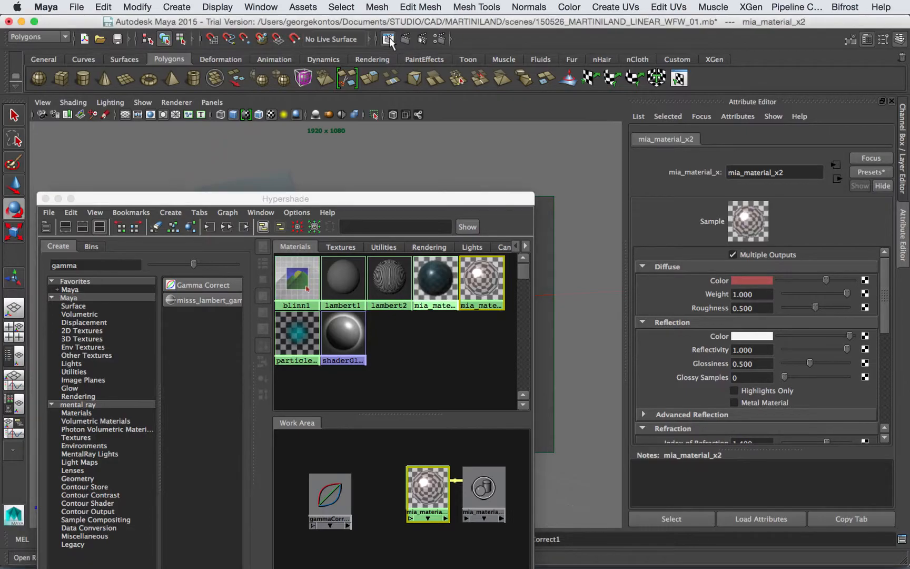
pyautogui.moveTo(325, 25); pyautogui.dragTo(644, 110)
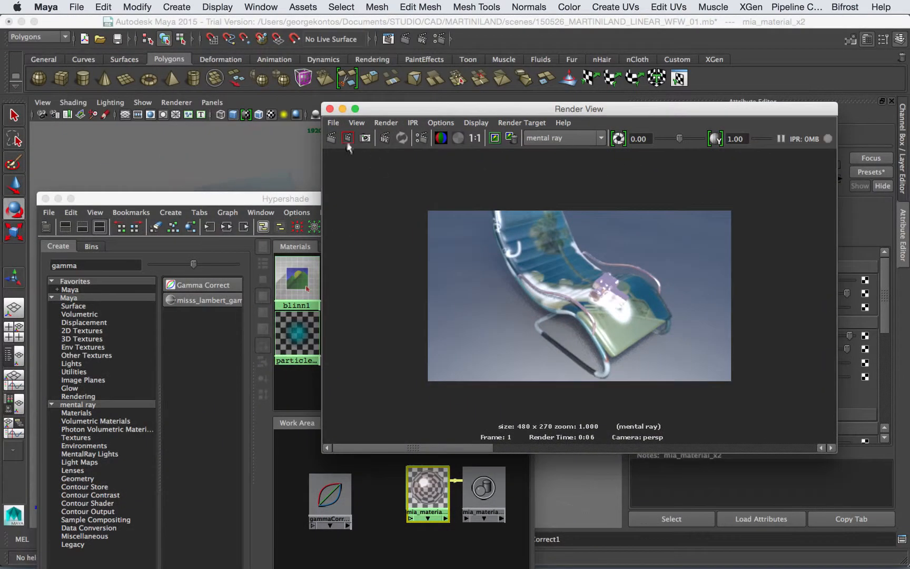
pyautogui.click(332, 138)
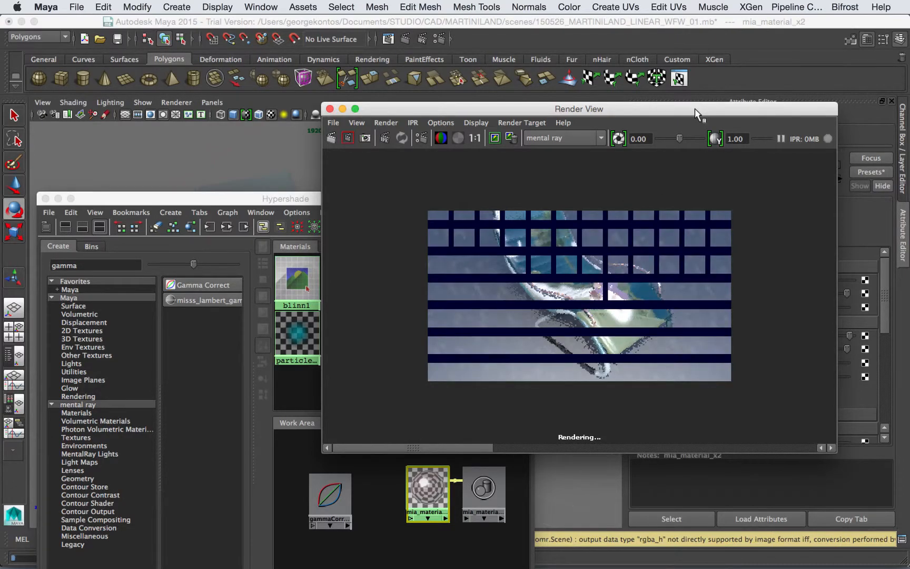
pyautogui.moveTo(587, 114); pyautogui.dragTo(237, 100)
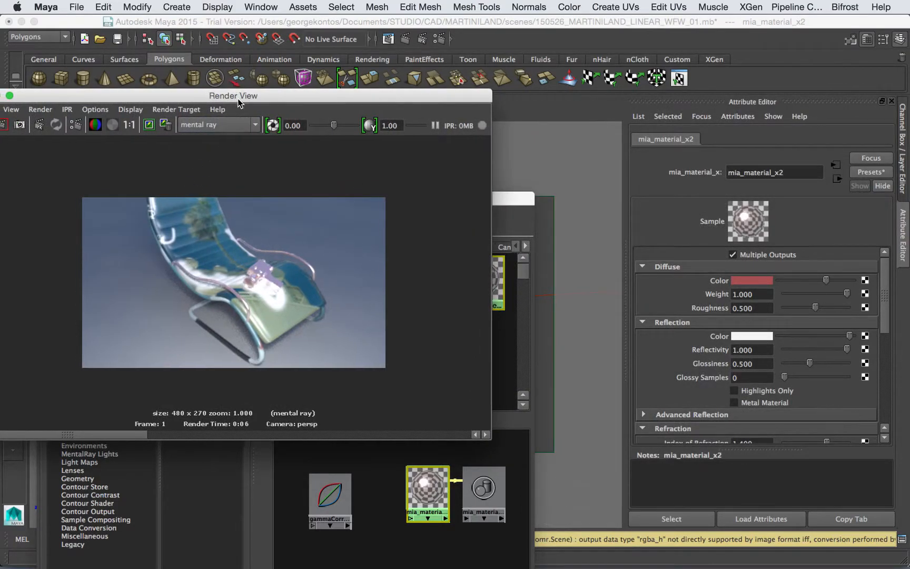
pyautogui.moveTo(235, 99); pyautogui.dragTo(385, 108)
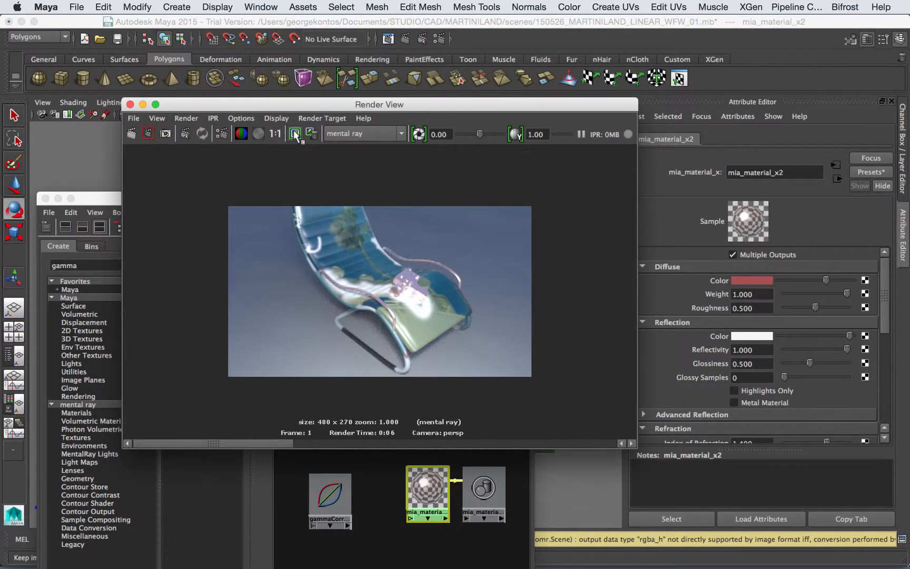
pyautogui.click(130, 104)
pyautogui.moveTo(190, 199); pyautogui.dragTo(225, 50)
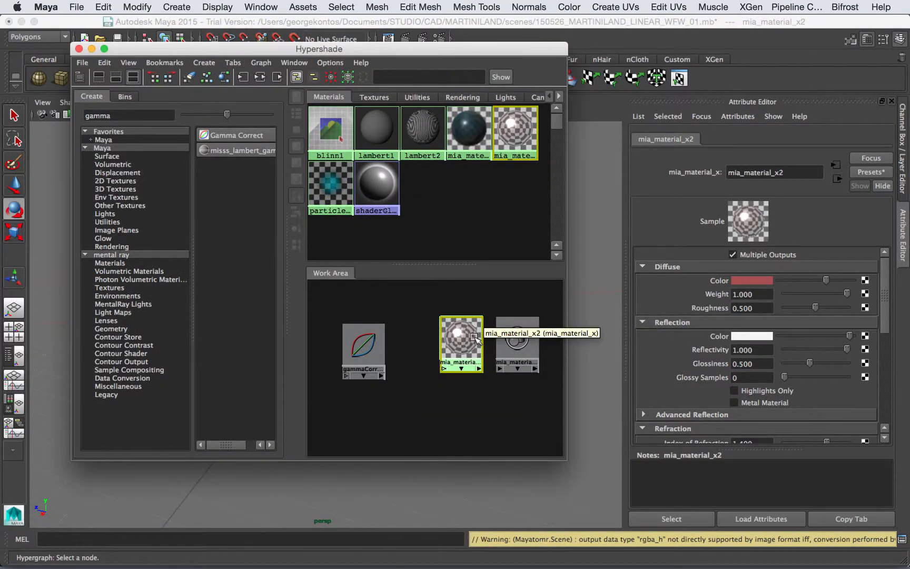
# Step: Connect gammaCorrect1's outValue to mia_material_x2's Diffuse Color, then reselect gammaCorrect1
pyautogui.click(368, 348)
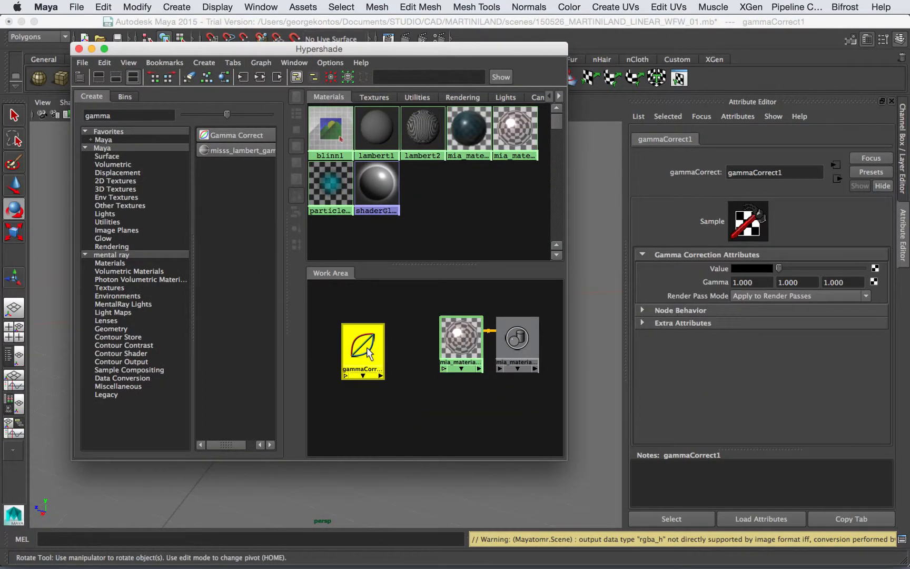
pyautogui.click(459, 341)
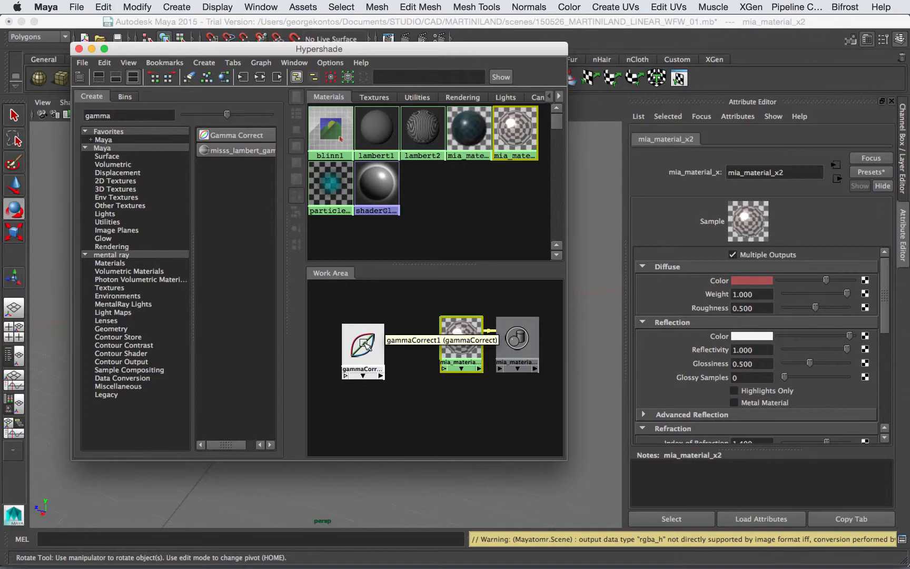
pyautogui.moveTo(365, 342); pyautogui.dragTo(737, 279, button='middle')
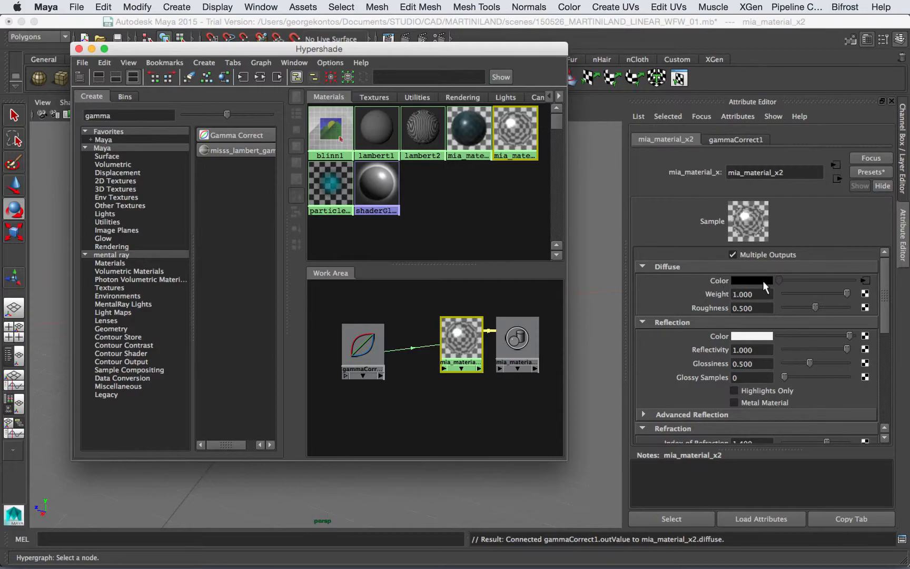
pyautogui.click(363, 345)
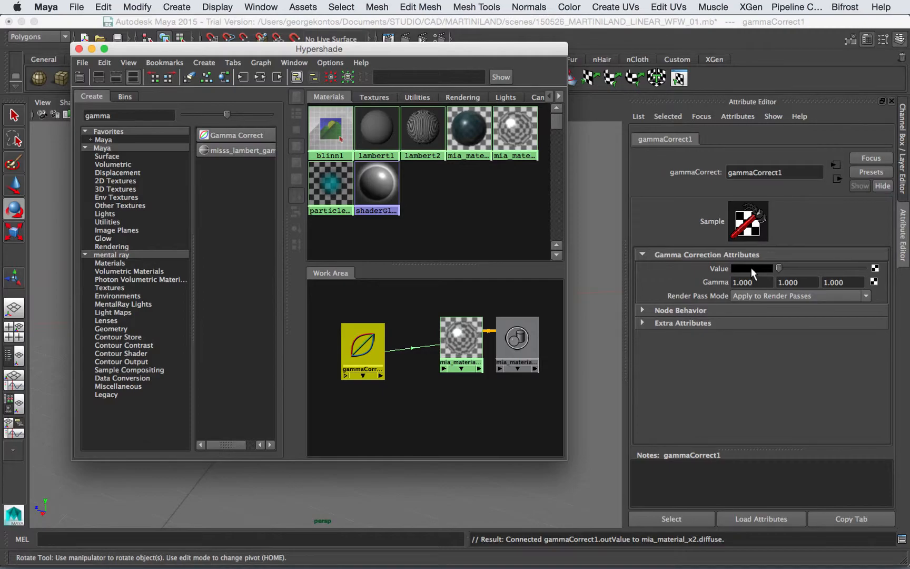
# Step: Set gammaCorrect1's Value colour to the saved red from Color History
pyautogui.click(752, 267)
pyautogui.click(670, 260)
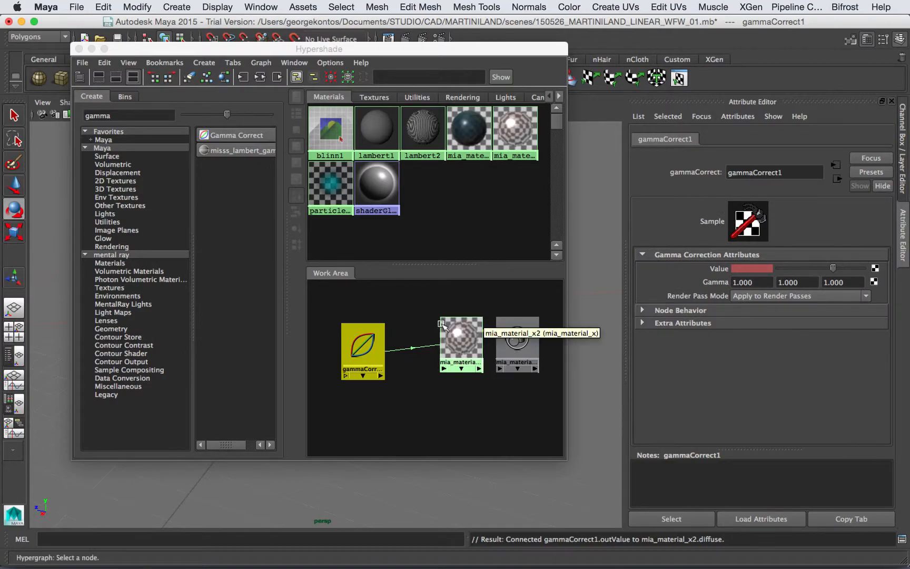
pyautogui.click(462, 333)
pyautogui.click(376, 345)
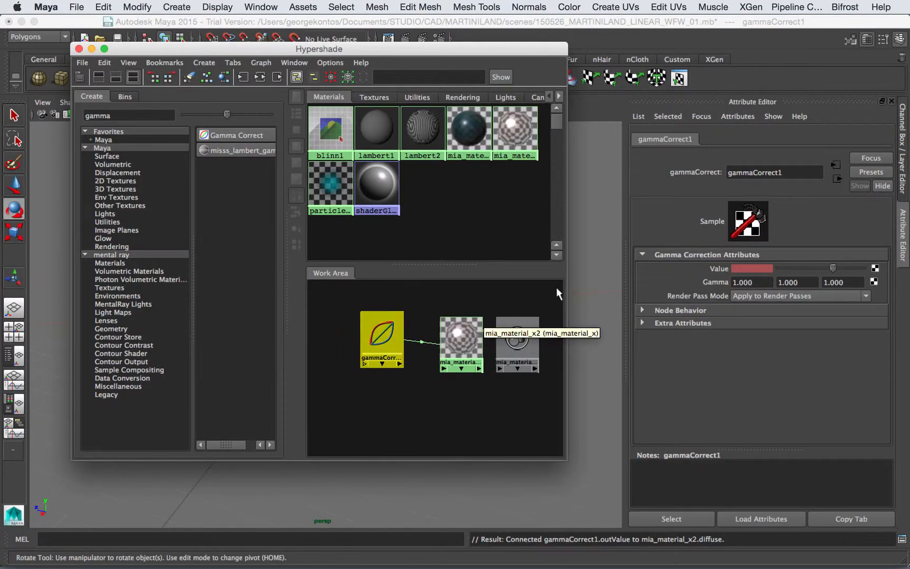
# Step: Enter a gamma of 0.454 in all three gammaCorrect1 Gamma fields
pyautogui.click(762, 282)
pyautogui.moveTo(762, 281); pyautogui.dragTo(700, 279)
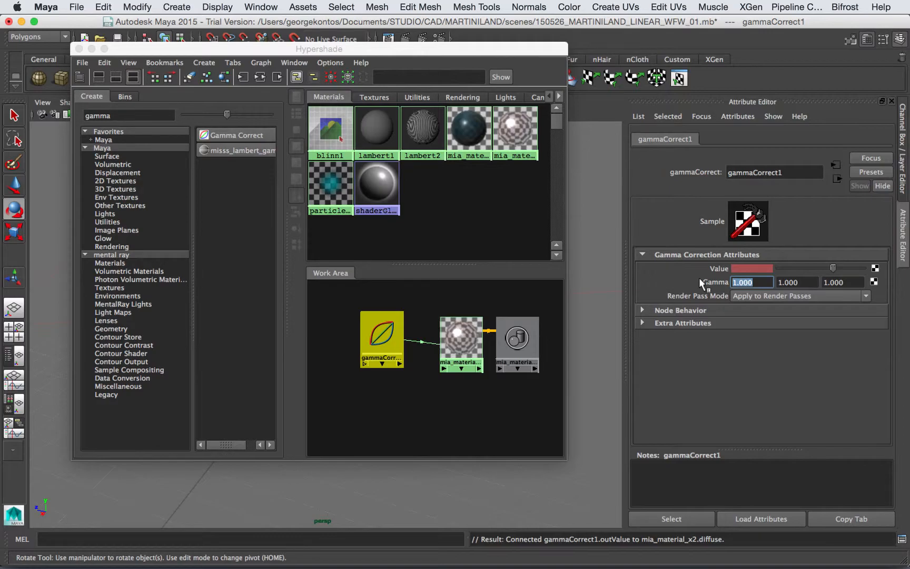
pyautogui.write('0.454')
pyautogui.press('Tab')
pyautogui.write('.454')
pyautogui.press('Tab')
pyautogui.write('.454')
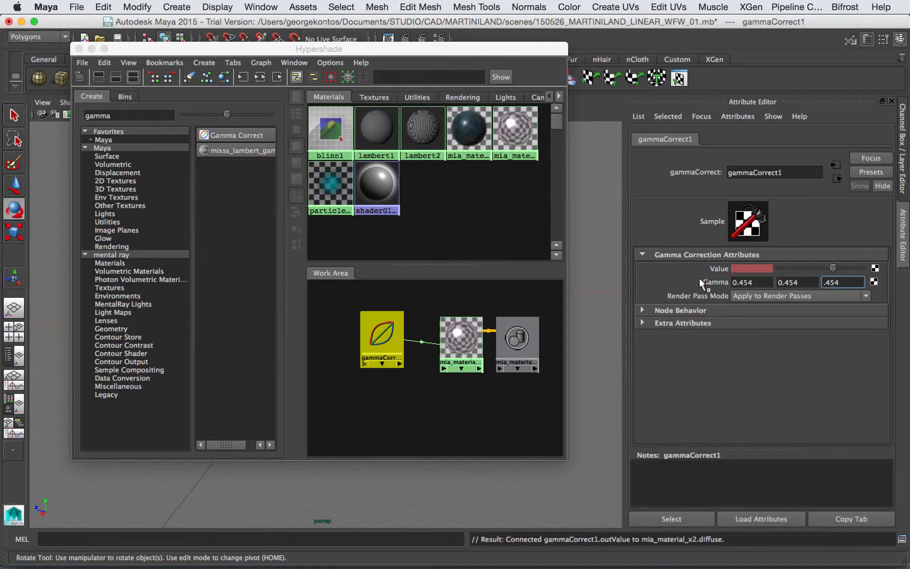
pyautogui.press('Return')
pyautogui.moveTo(535, 49); pyautogui.dragTo(513, 110)
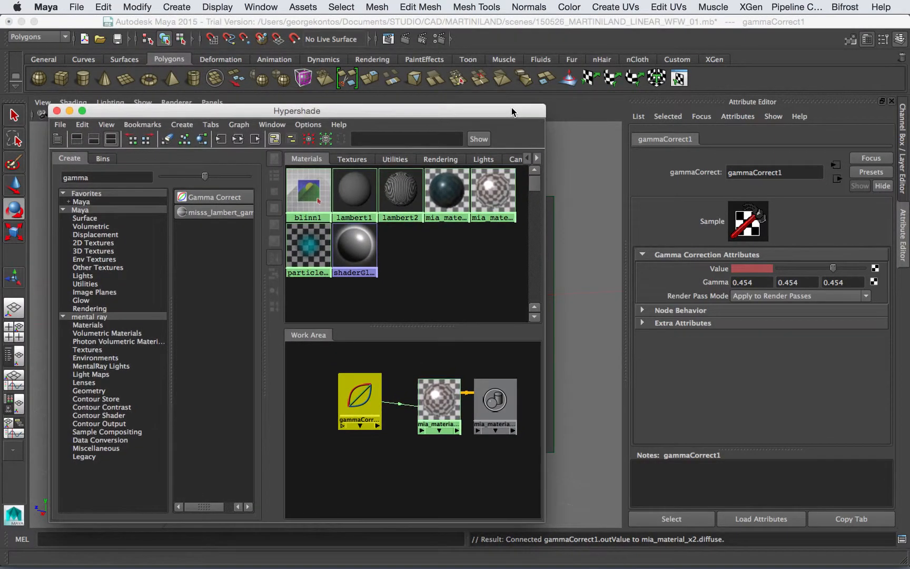
# Step: Move the Hypershade window aside and close it
pyautogui.moveTo(545, 523); pyautogui.dragTo(532, 403)
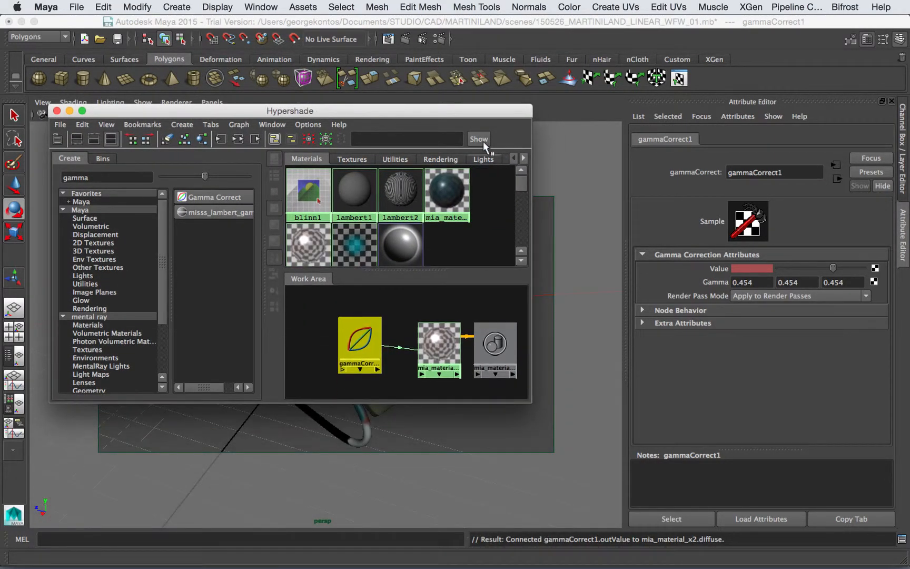
pyautogui.moveTo(480, 114); pyautogui.dragTo(473, 142)
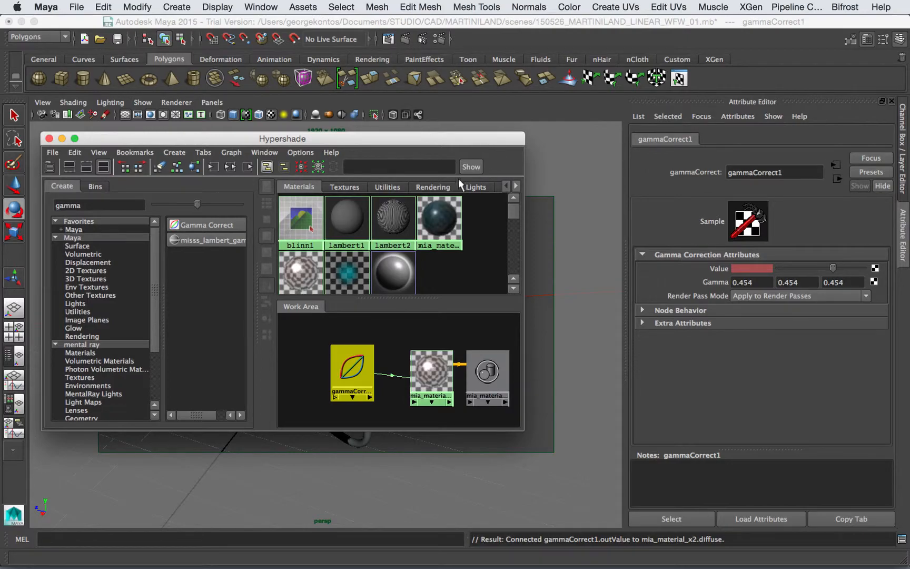
pyautogui.click(49, 139)
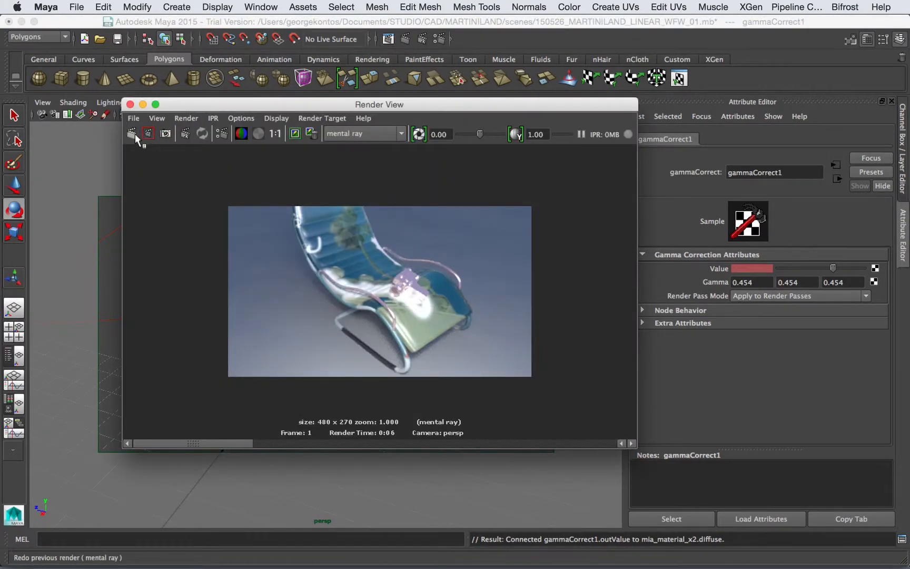
# Step: Render the current frame in mental ray to check the gamma-corrected red material, then close Render View
pyautogui.click(131, 133)
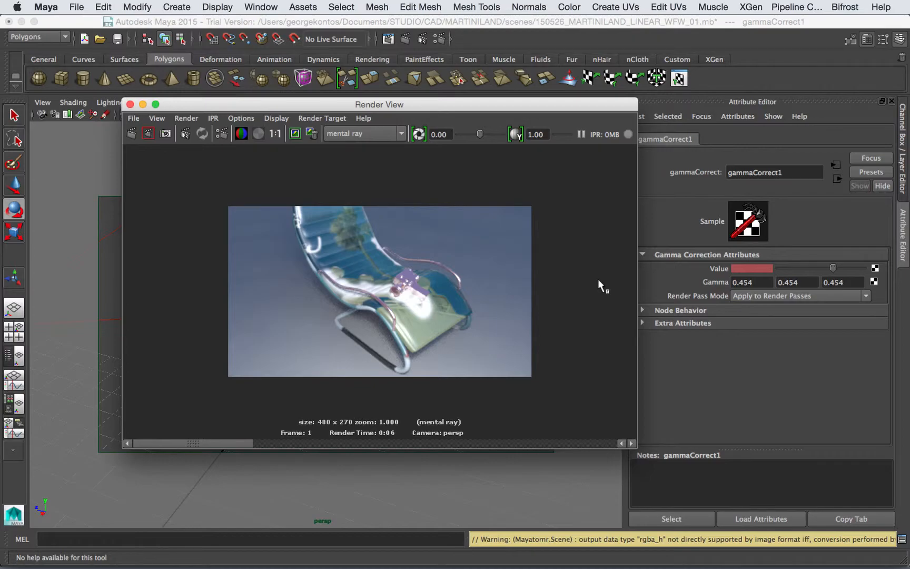
pyautogui.click(265, 442)
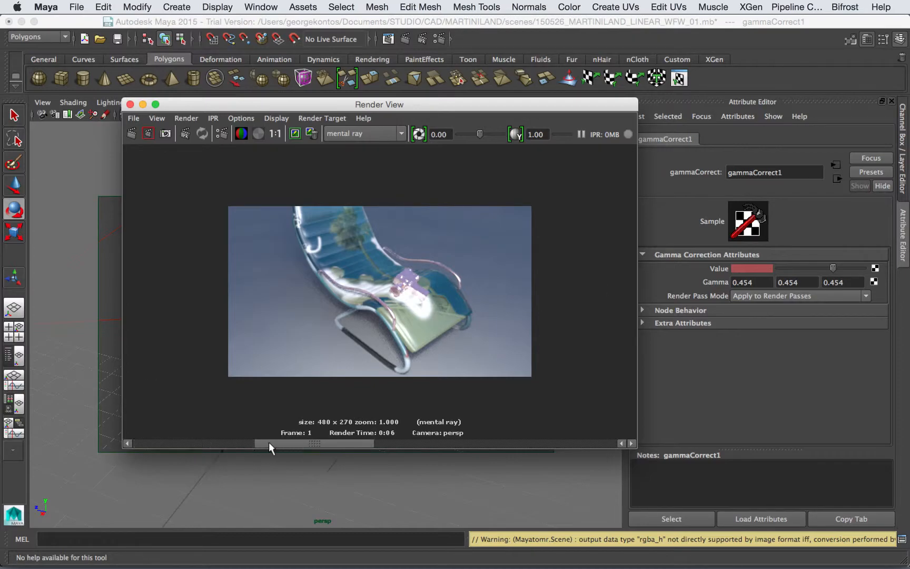
pyautogui.click(158, 443)
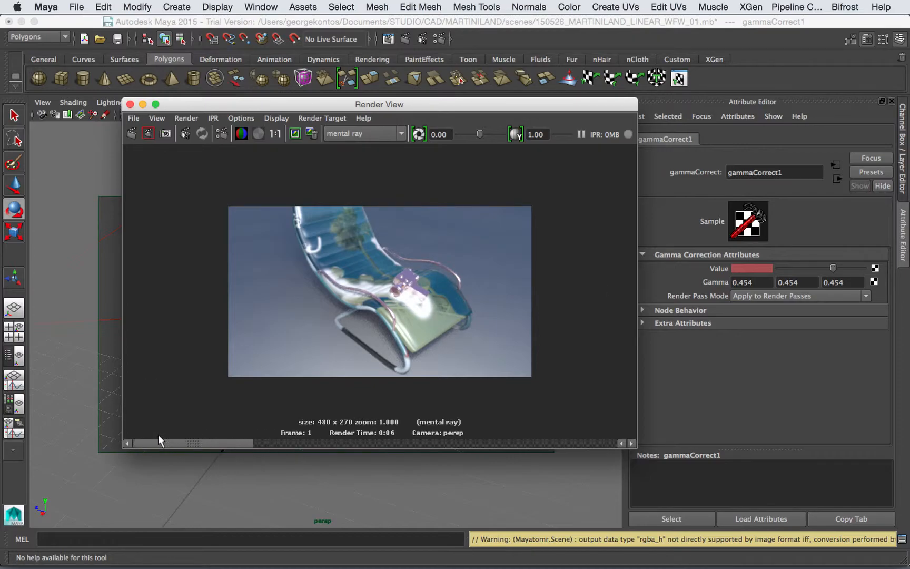
pyautogui.click(130, 104)
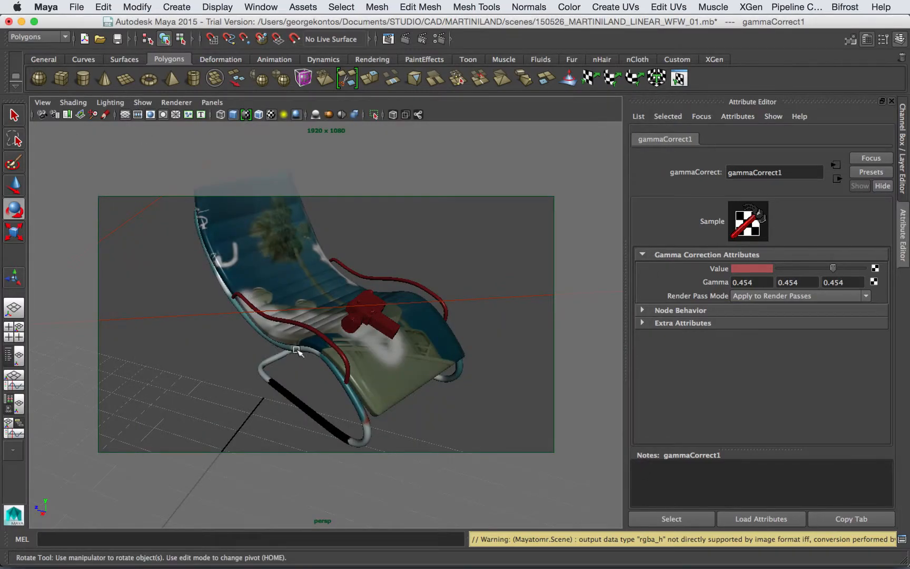
# Step: Orbit the perspective view in close on the camera model and reopen Render View
pyautogui.scroll(-5, 336, 327)
pyautogui.scroll(10, 336, 327)
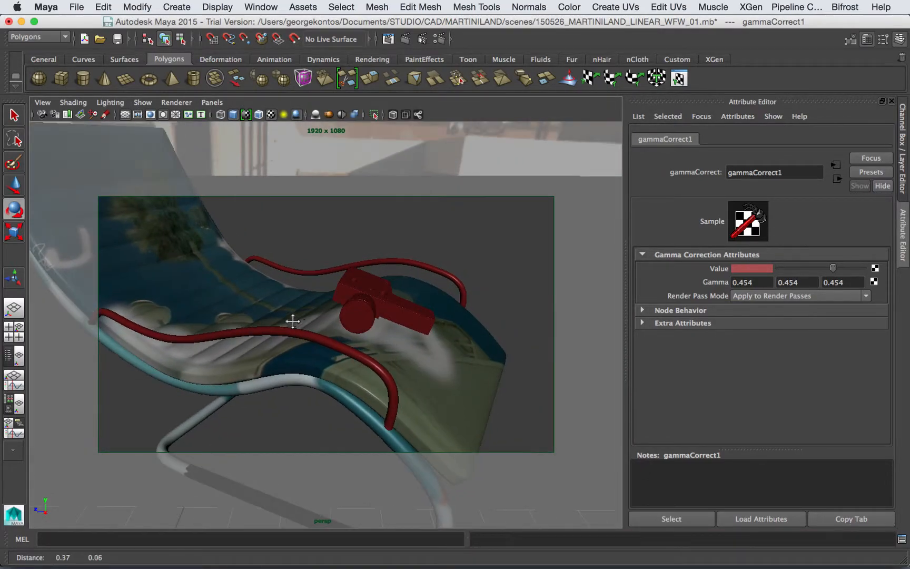
pyautogui.keyDown('alt'); pyautogui.moveTo(302, 329); pyautogui.dragTo(348, 295); pyautogui.keyUp('alt')
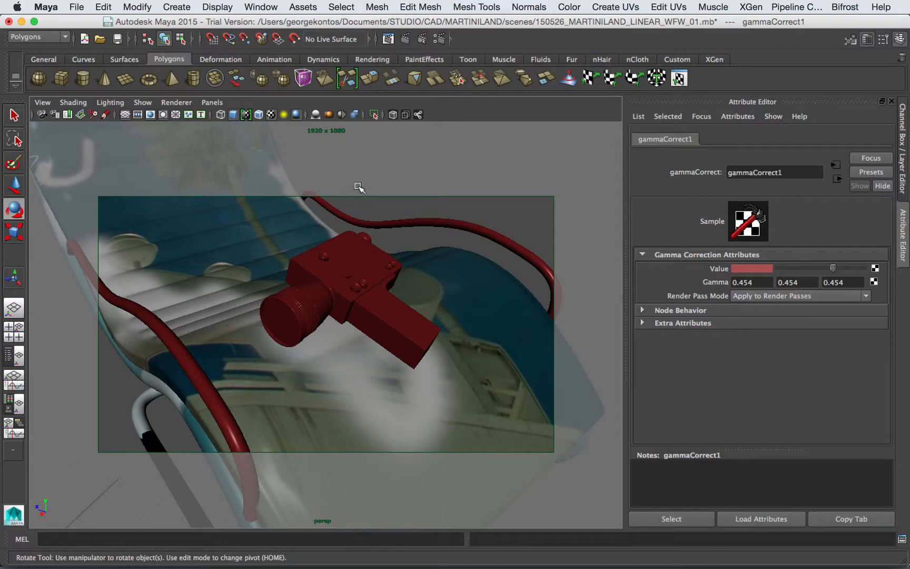
pyautogui.click(395, 40)
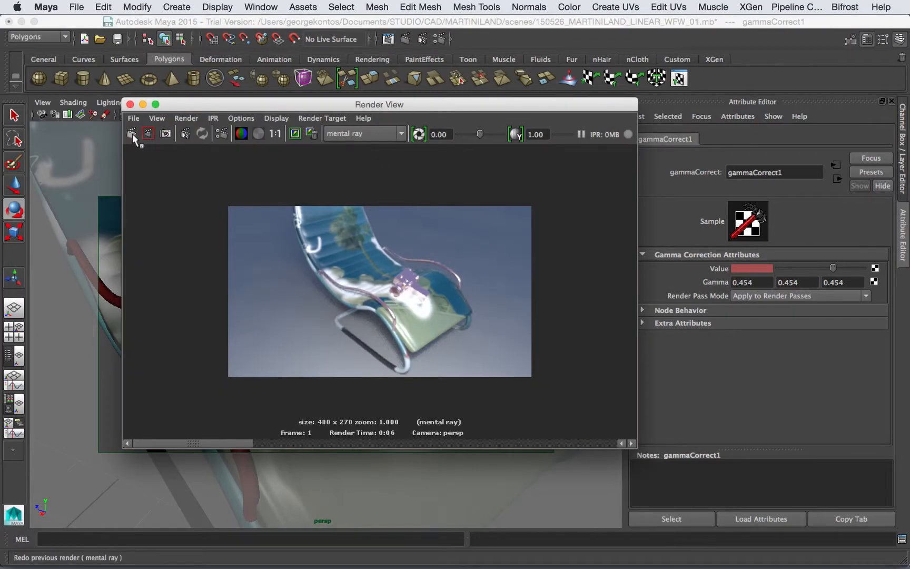
# Step: Re-render the close-up of the red camera model at 480 x 270, then close Render View
pyautogui.click(132, 134)
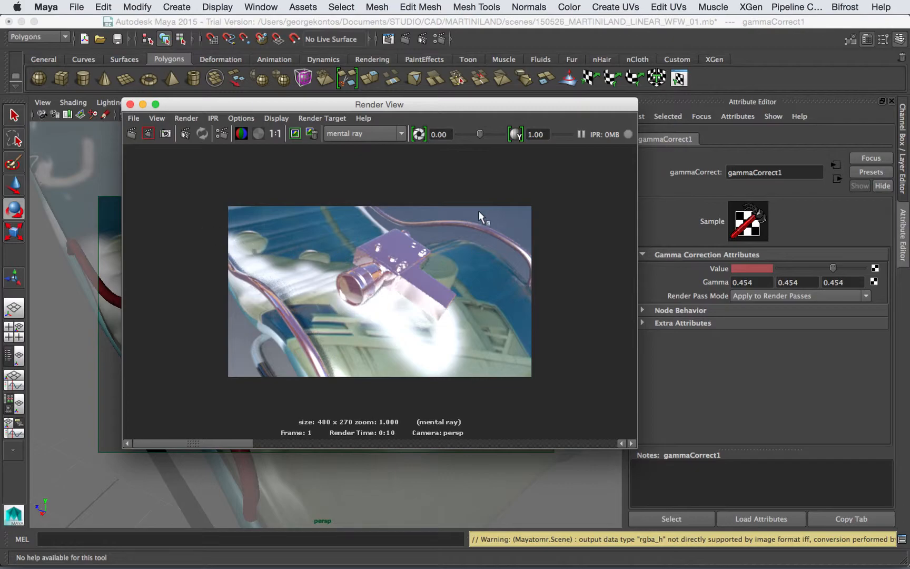
pyautogui.click(130, 104)
# Step: Orbit and pan back to the full chair and open Render Settings showing Linear sRGB/sRGB colour management
pyautogui.scroll(5, 223, 241)
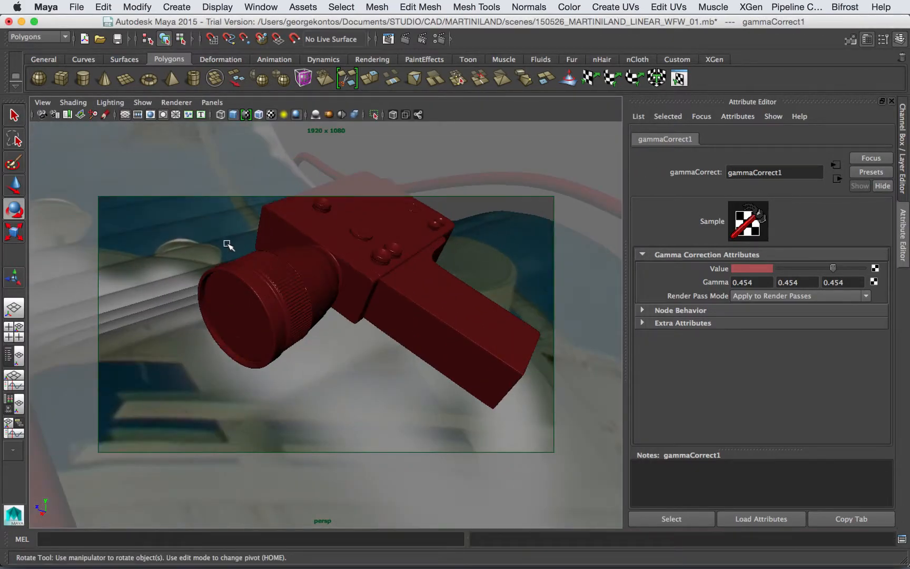
pyautogui.scroll(-5, 228, 245)
pyautogui.keyDown('alt'); pyautogui.moveTo(278, 330); pyautogui.dragTo(297, 319); pyautogui.keyUp('alt')
pyautogui.scroll(3, 333, 320)
pyautogui.scroll(-3, 300, 320)
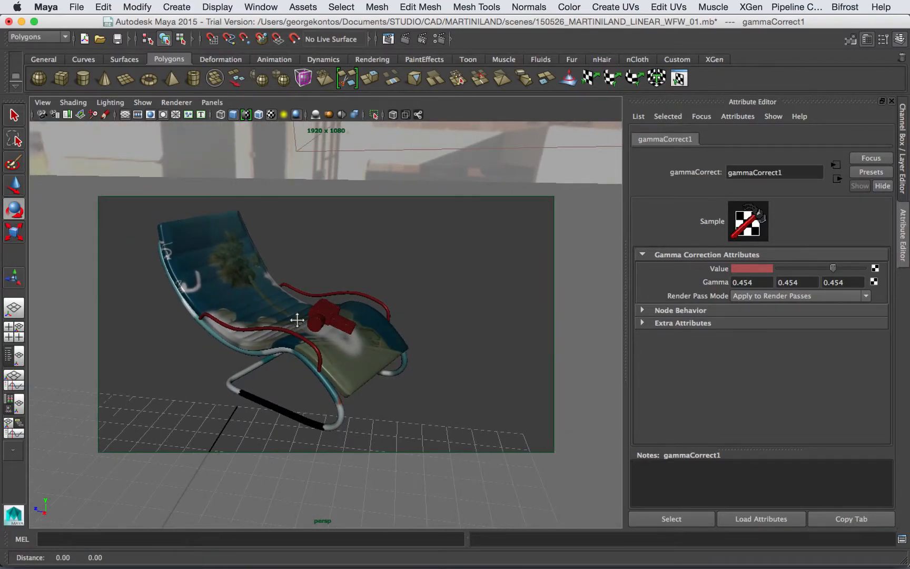
pyautogui.keyDown('alt'); pyautogui.moveTo(269, 259); pyautogui.dragTo(259, 257, button='middle'); pyautogui.keyUp('alt')
pyautogui.keyDown('alt'); pyautogui.moveTo(258, 256); pyautogui.dragTo(254, 257); pyautogui.keyUp('alt')
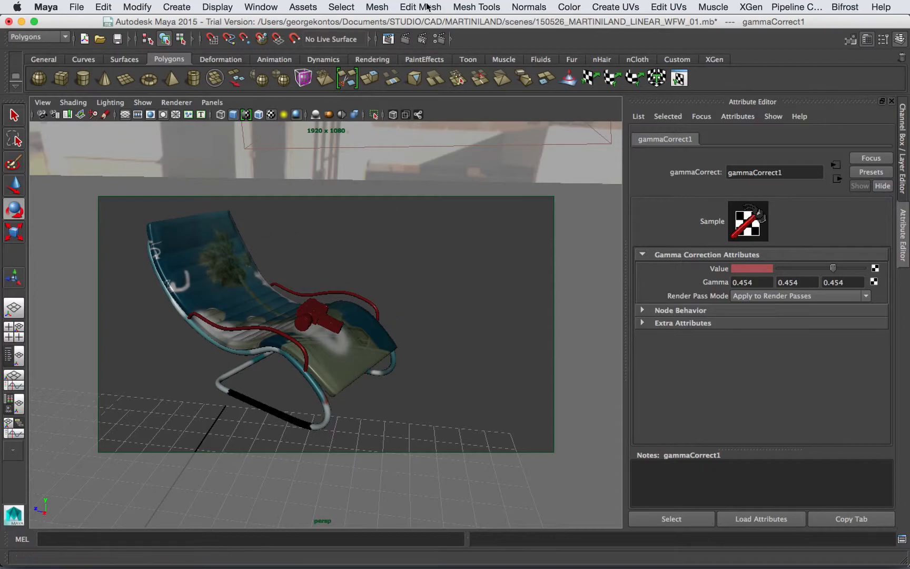
pyautogui.click(422, 39)
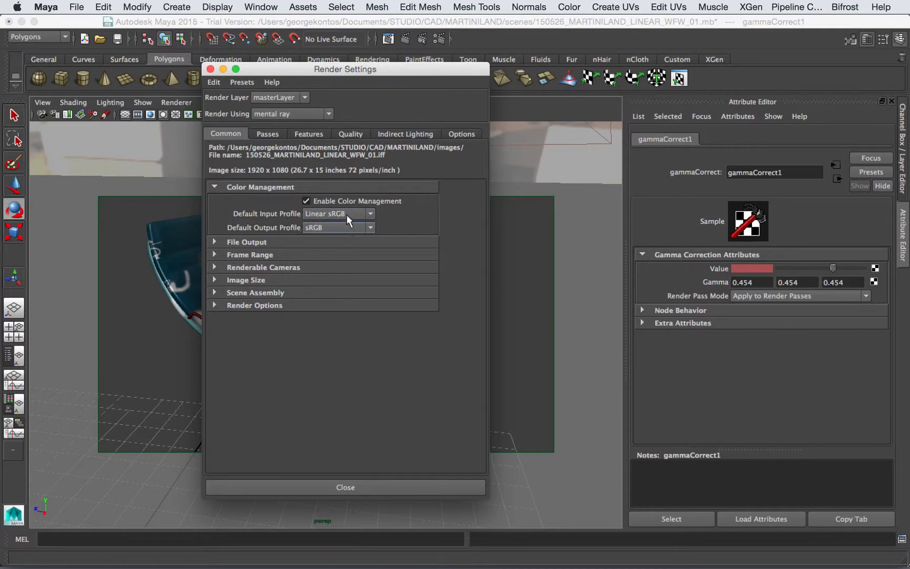
# Step: Select the chair seat to inspect its image texture, then select the red tube piece
pyautogui.moveTo(335, 82); pyautogui.dragTo(516, 81)
pyautogui.click(230, 224)
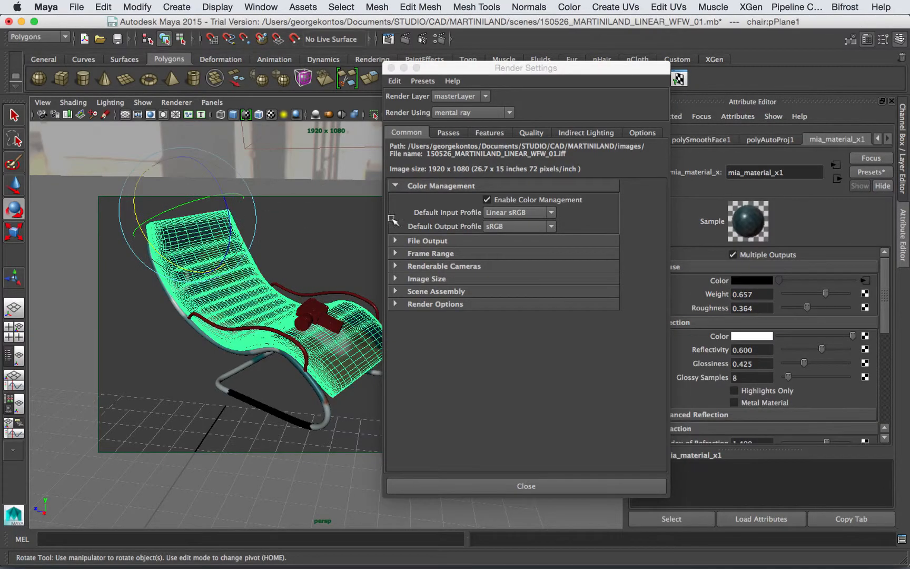
pyautogui.click(865, 282)
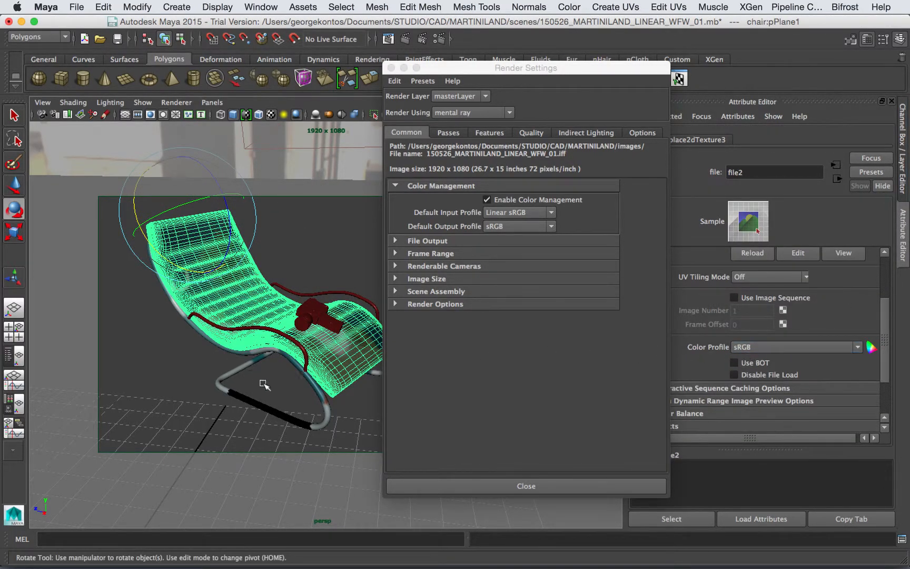
pyautogui.click(305, 361)
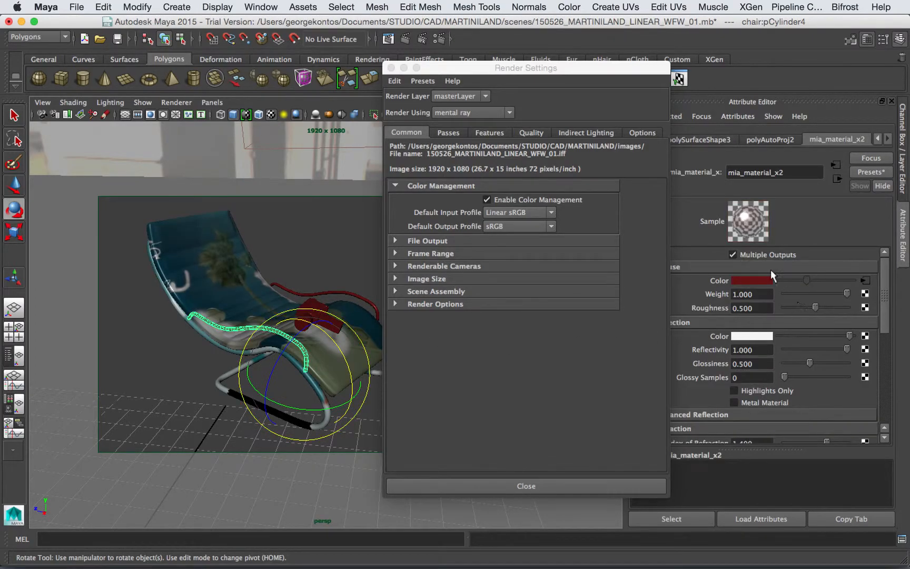
# Step: Reposition the Render Settings window and set Unified Sampling Quality from 0.25 to 1
pyautogui.moveTo(653, 68); pyautogui.dragTo(599, 69)
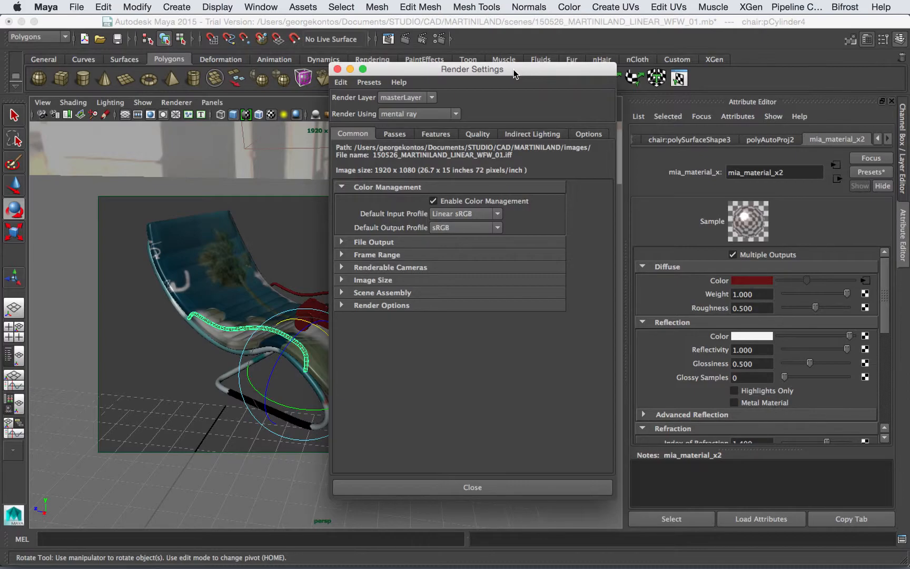
pyautogui.moveTo(523, 72); pyautogui.dragTo(432, 80)
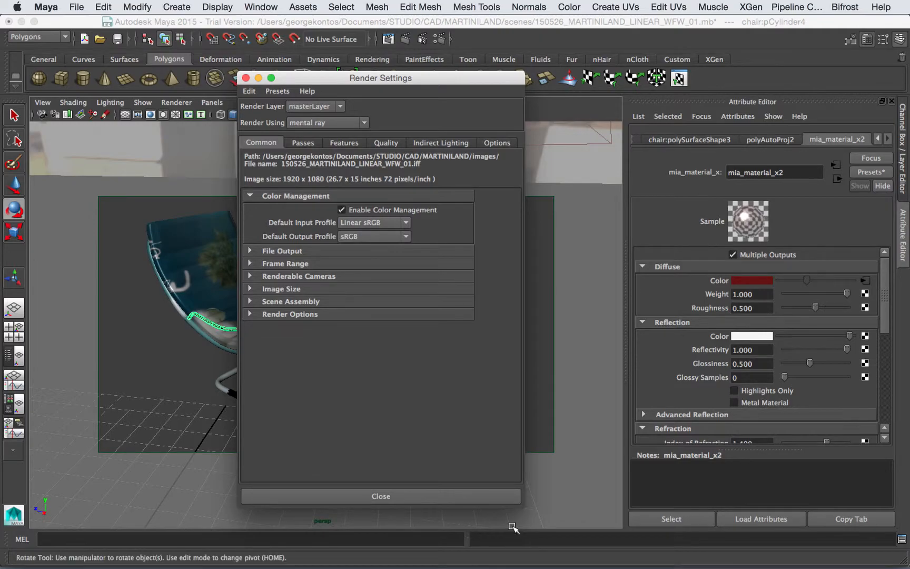
pyautogui.moveTo(521, 509); pyautogui.dragTo(520, 393)
pyautogui.moveTo(501, 79); pyautogui.dragTo(684, 141)
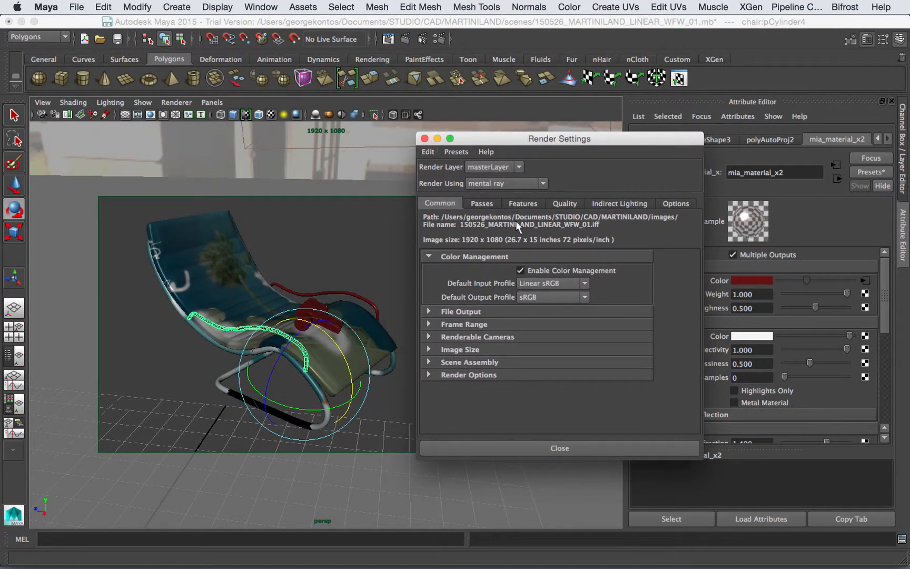
pyautogui.click(564, 203)
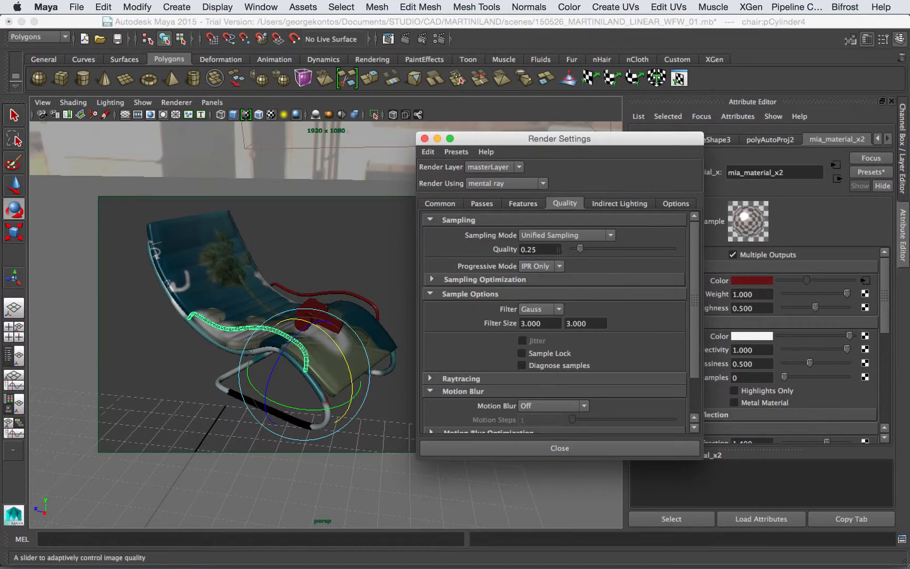
pyautogui.write('1')
pyautogui.press('Return')
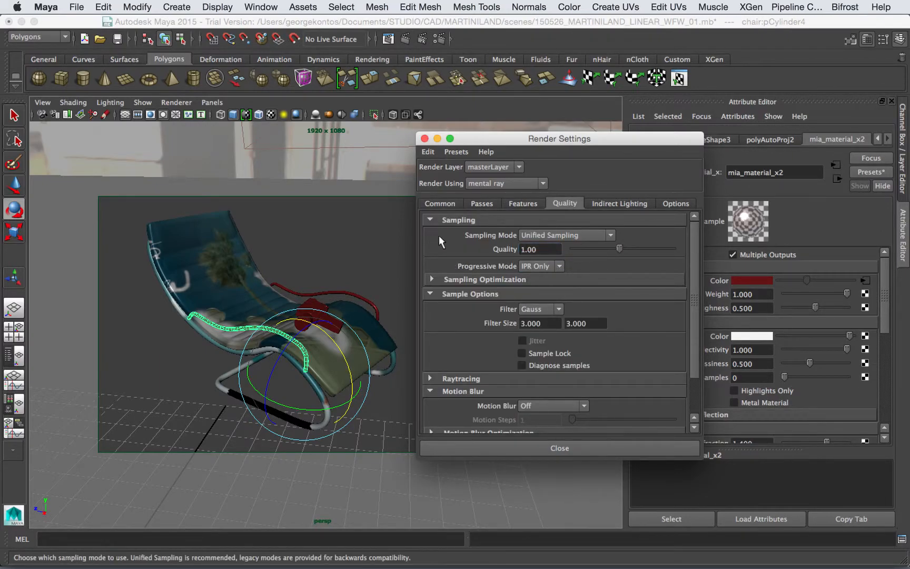
# Step: Review the Indirect Lighting and Common tabs, expand Image Size, then close Render Settings
pyautogui.click(606, 203)
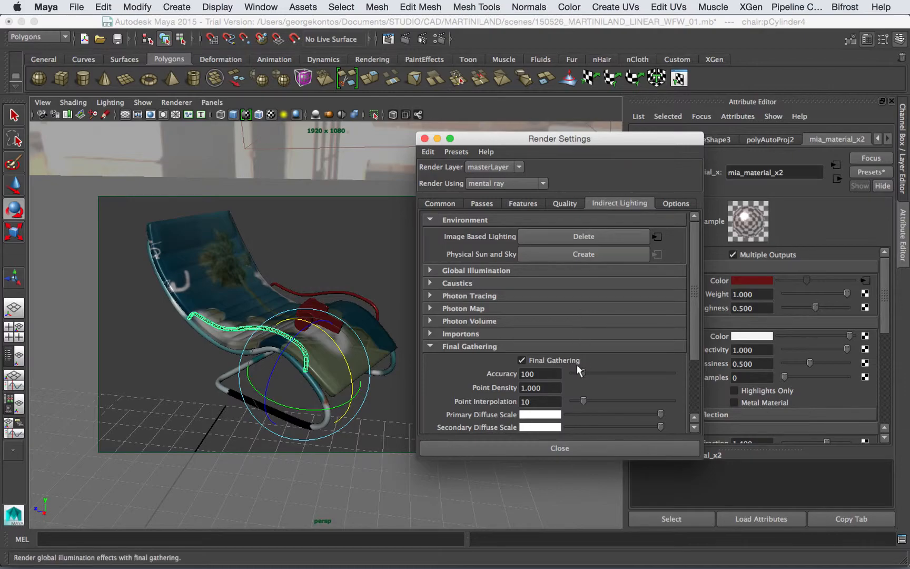
pyautogui.click(429, 221)
pyautogui.click(443, 203)
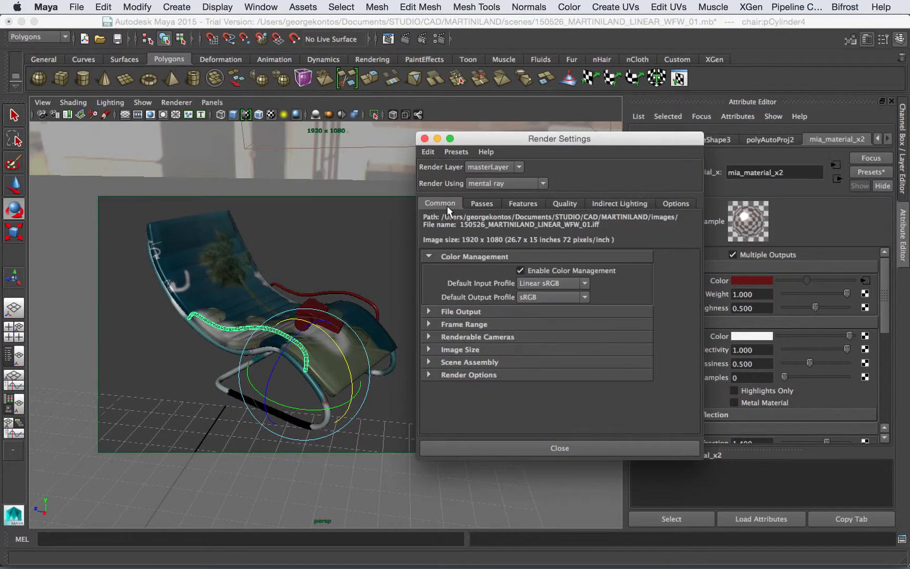
pyautogui.click(477, 257)
pyautogui.click(460, 308)
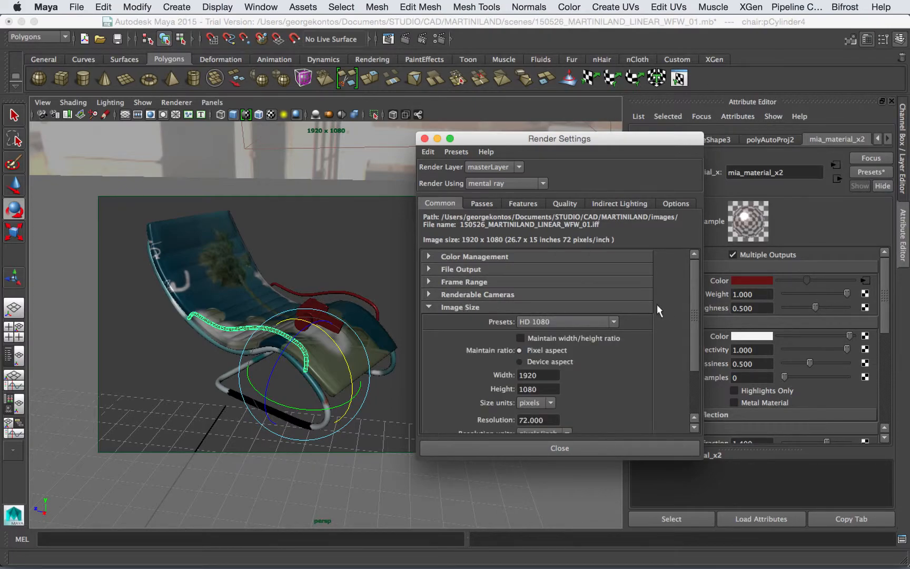
pyautogui.click(565, 203)
pyautogui.click(425, 138)
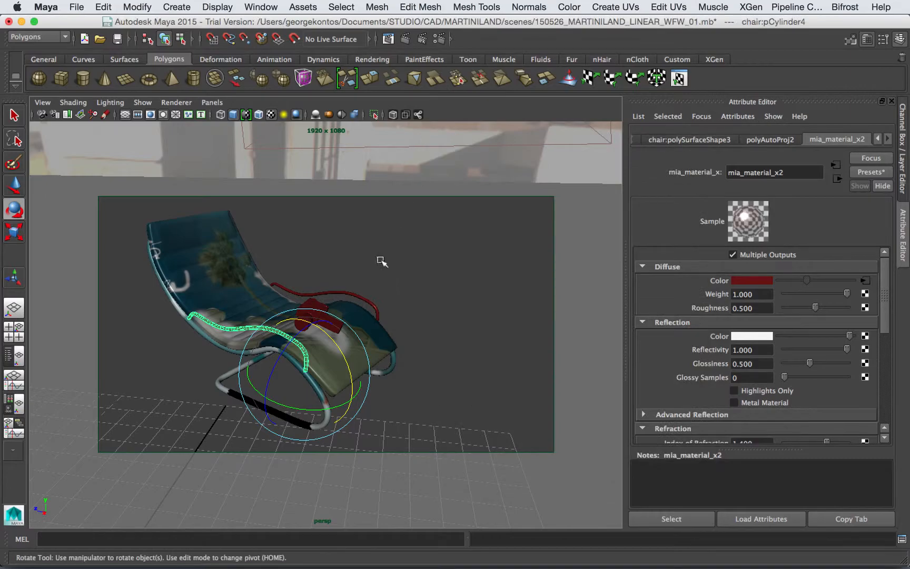
# Step: Select areaLight1 in the Outliner and raise its raytrace Shadow Rays from 1 to 8
pyautogui.click(15, 356)
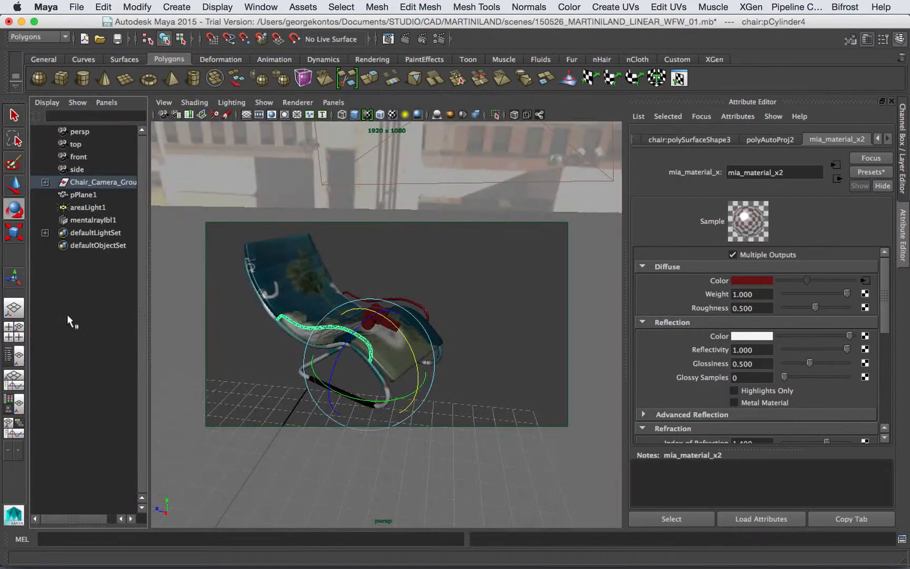
pyautogui.click(83, 207)
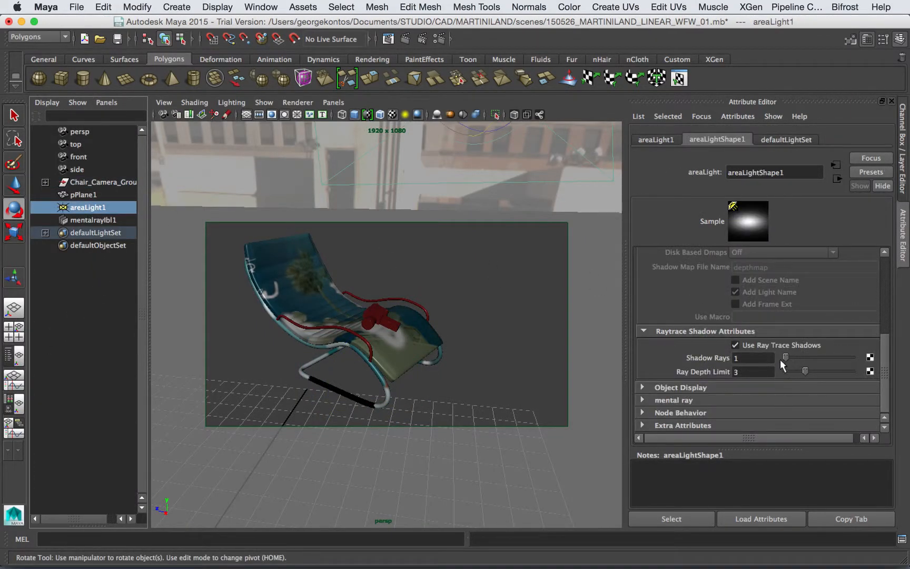
pyautogui.click(755, 375)
pyautogui.click(755, 358)
pyautogui.write('8')
pyautogui.press('Return')
pyautogui.click(389, 38)
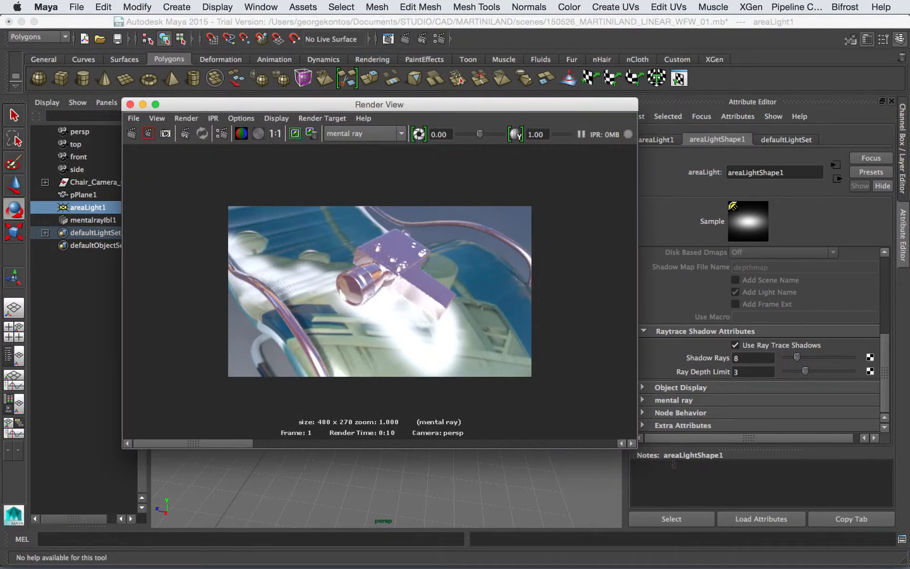
# Step: Enlarge Render View, set test resolution to the 1920x1080 render settings, and re-render the chair
pyautogui.moveTo(649, 451); pyautogui.dragTo(794, 540)
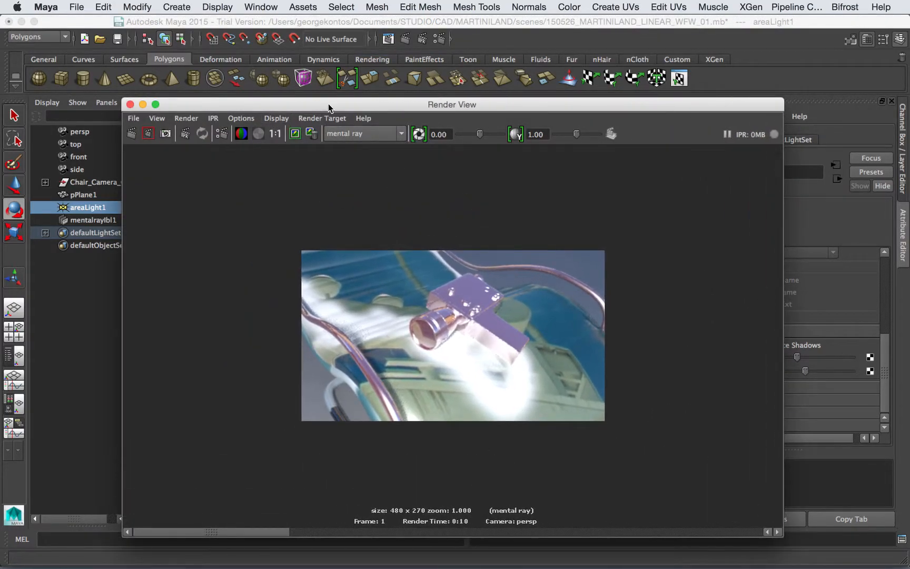
pyautogui.moveTo(328, 104); pyautogui.dragTo(276, 54)
pyautogui.click(218, 68)
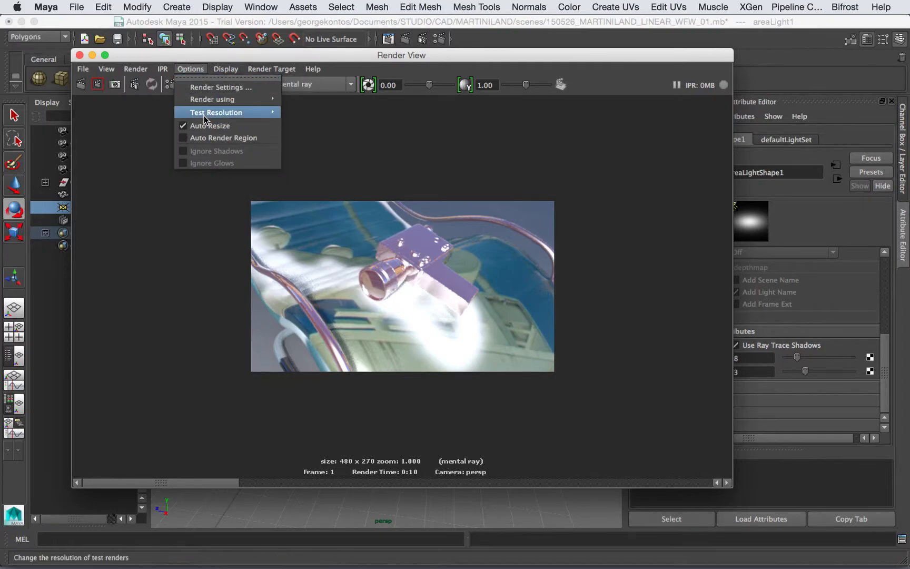
pyautogui.moveTo(226, 112)
pyautogui.click(313, 126)
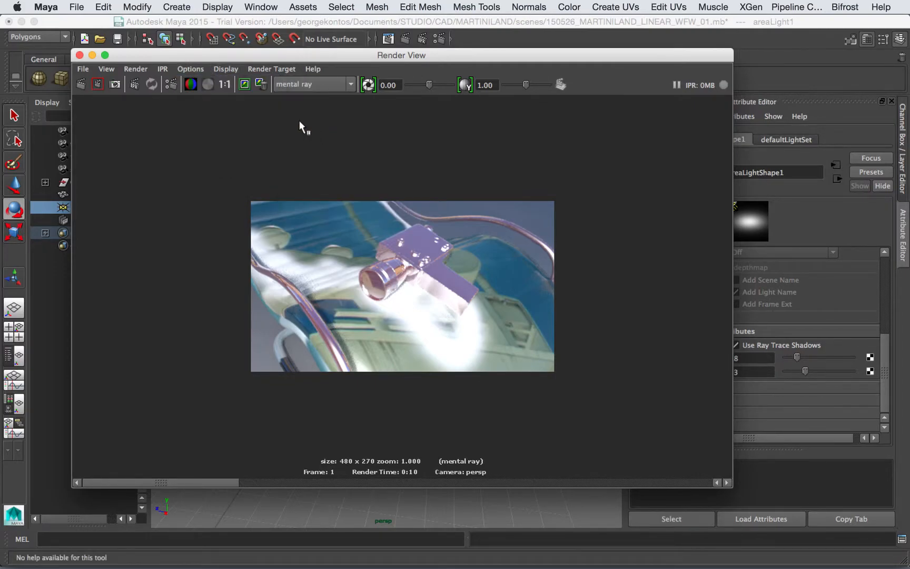
pyautogui.click(83, 82)
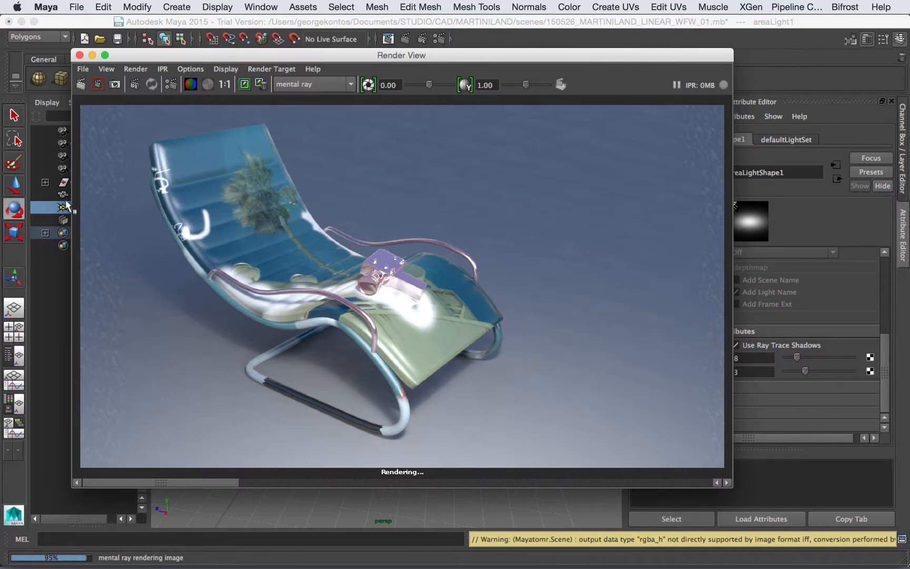
# Step: Enlarge Render View and display the finished HD render at real 1:1 size
pyautogui.moveTo(518, 55); pyautogui.dragTo(479, 38)
pyautogui.moveTo(694, 471); pyautogui.dragTo(773, 489)
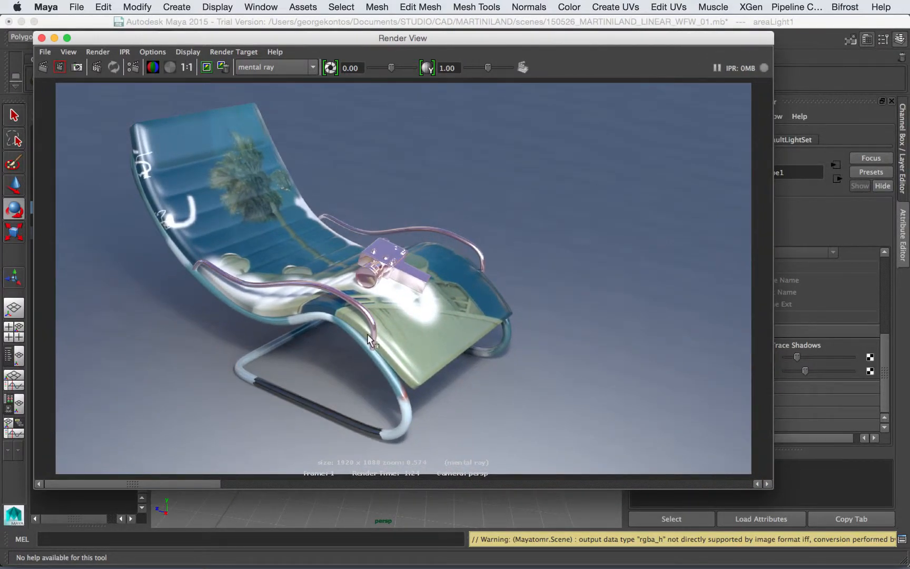
pyautogui.click(187, 67)
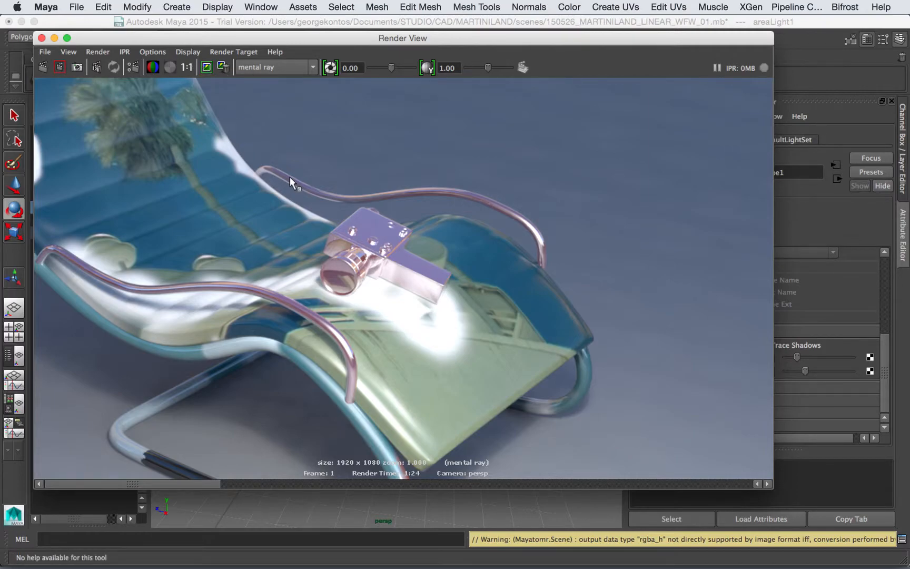
# Step: Scrub through the stored renders to compare with earlier versions, then close Render View
pyautogui.scroll(2, 290, 177)
pyautogui.scroll(-4, 291, 177)
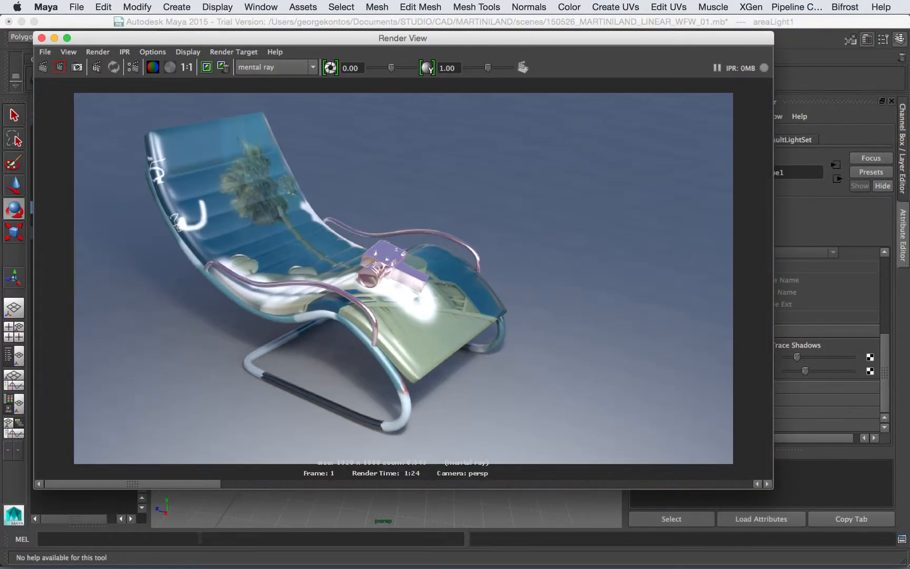
pyautogui.moveTo(203, 484); pyautogui.dragTo(510, 491)
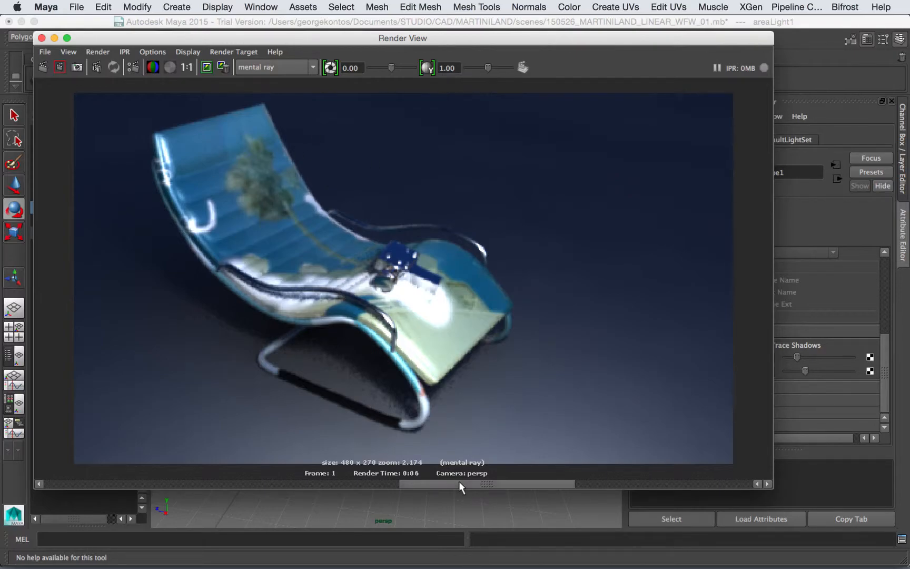
pyautogui.moveTo(421, 483); pyautogui.dragTo(354, 483)
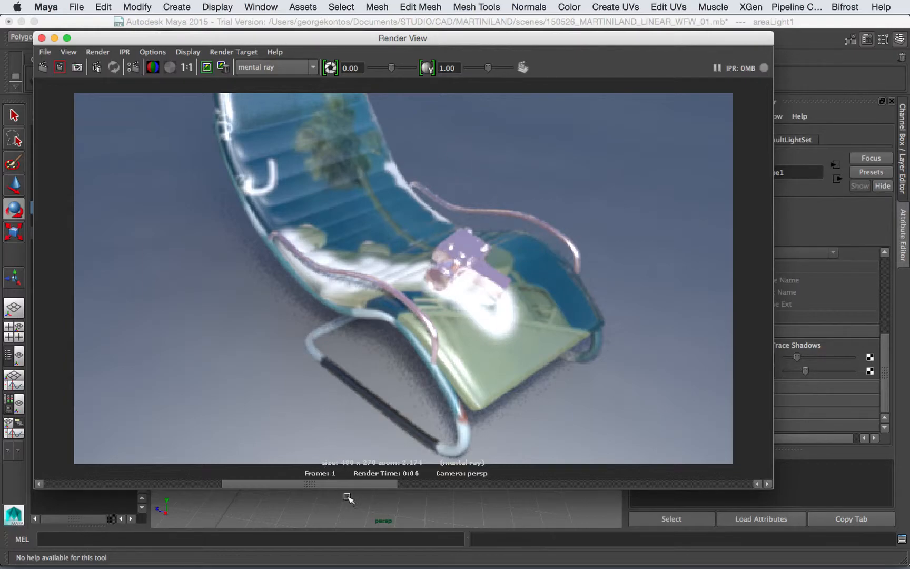
pyautogui.moveTo(337, 485); pyautogui.dragTo(156, 487)
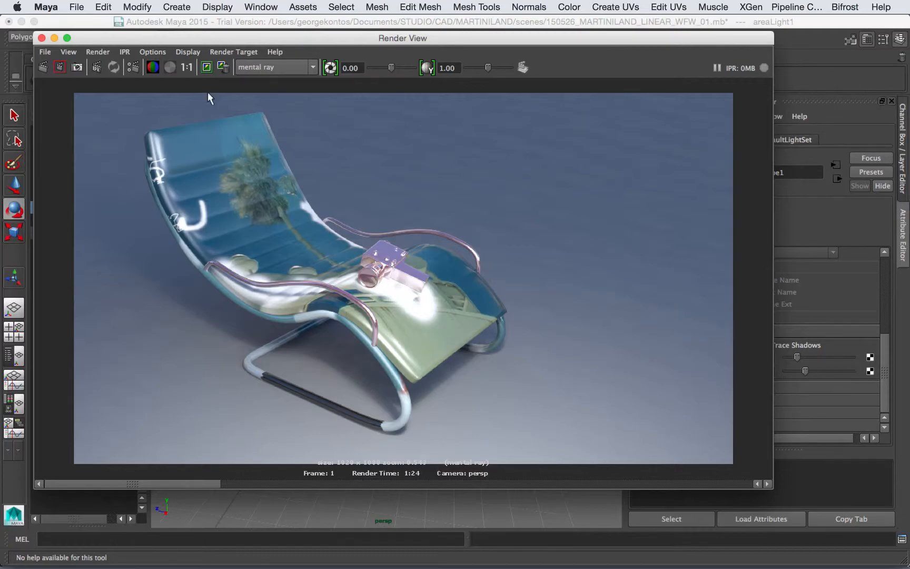
pyautogui.moveTo(213, 39); pyautogui.dragTo(230, 42)
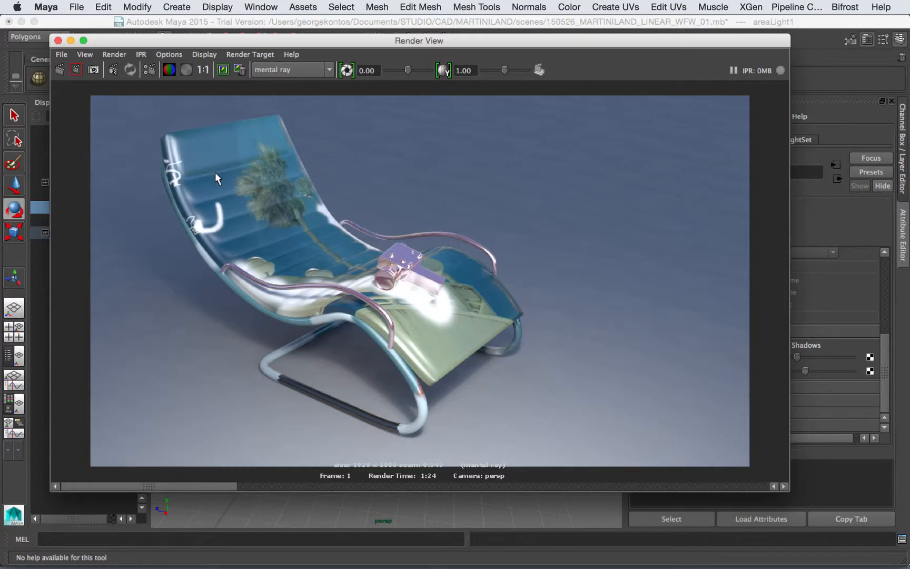
pyautogui.click(58, 40)
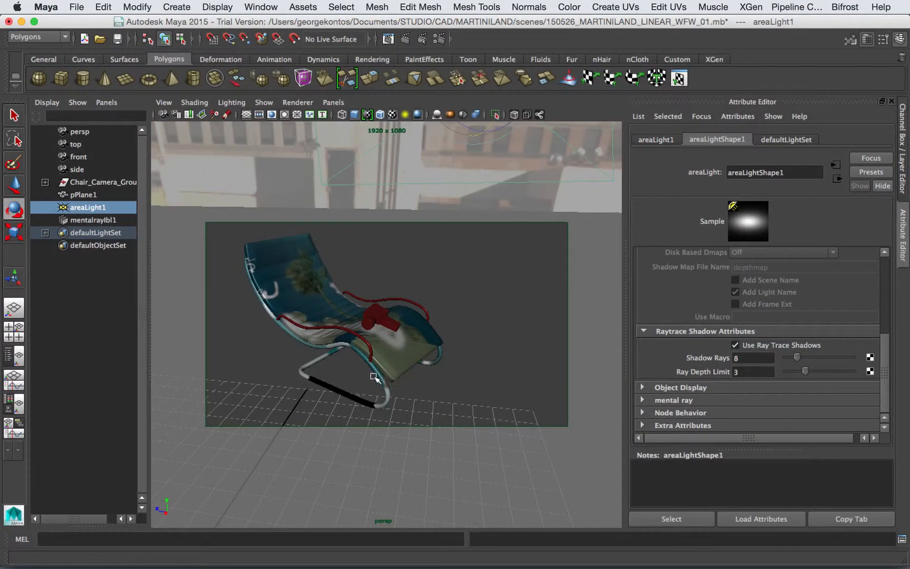
# Step: Select the chair seat to view its mia_material_x1 settings, then select the ground plane pPlane1
pyautogui.click(312, 270)
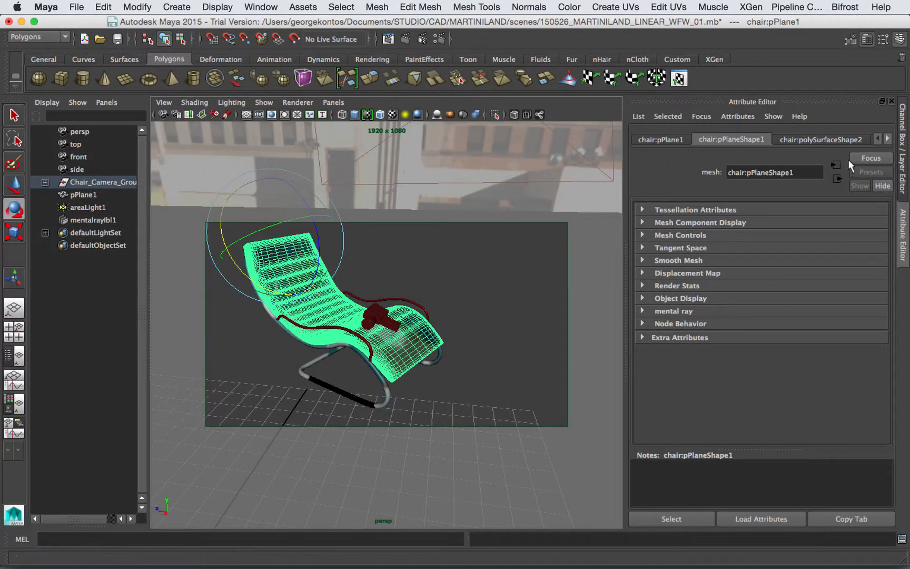
pyautogui.click(888, 139)
pyautogui.click(888, 139)
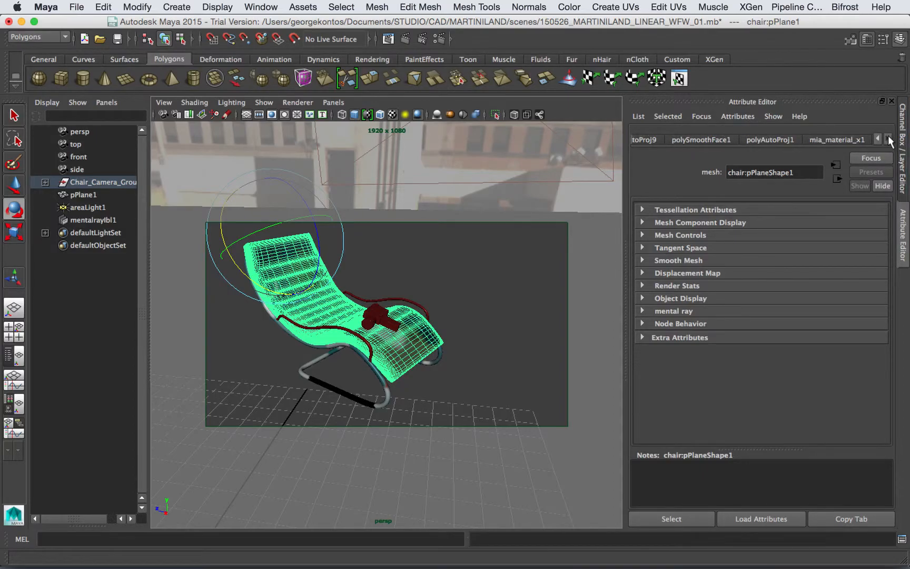
pyautogui.click(852, 139)
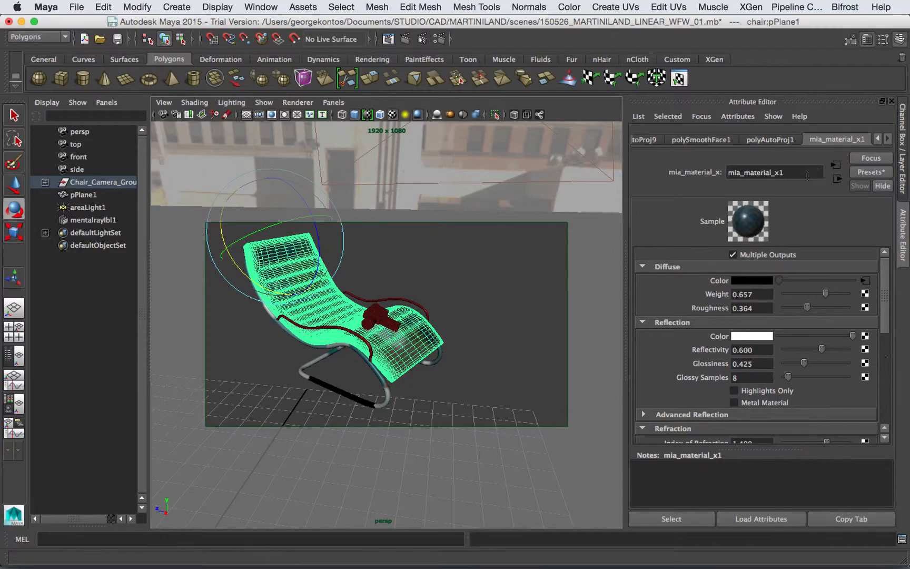
pyautogui.click(686, 177)
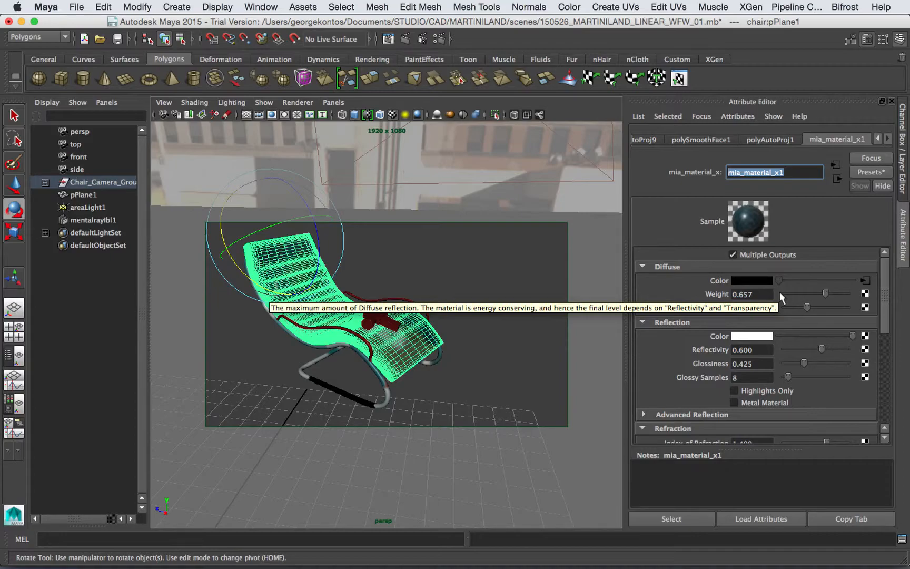
pyautogui.click(508, 208)
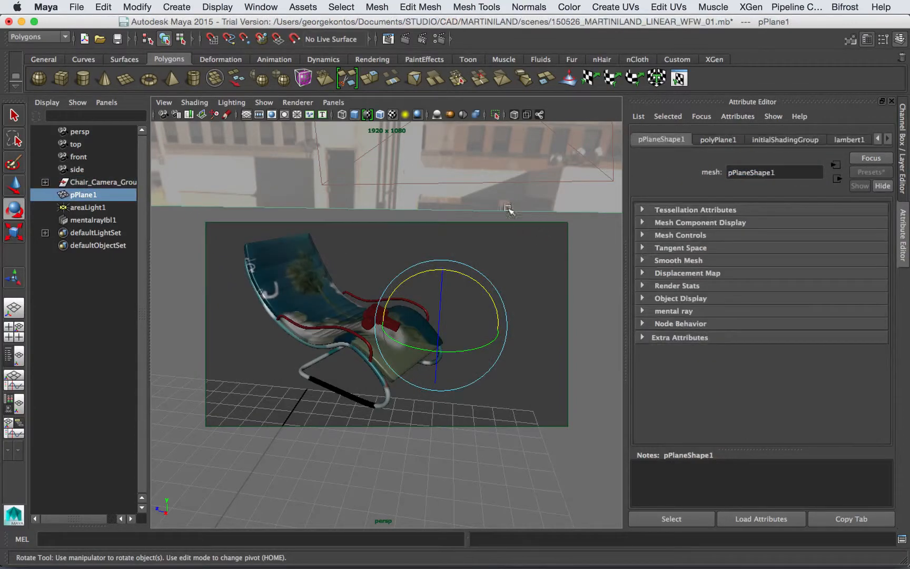